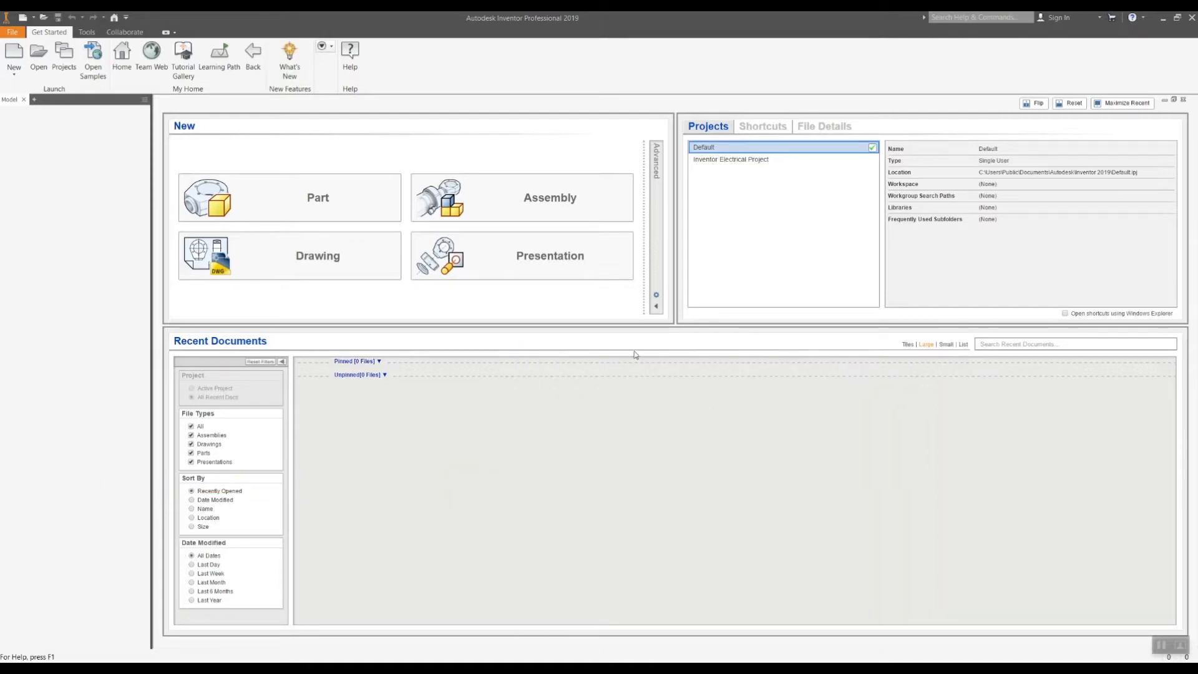
- Create a new part from the English Standard (in).ipt template
{"action": "left_click", "coordinate": [13, 52]}
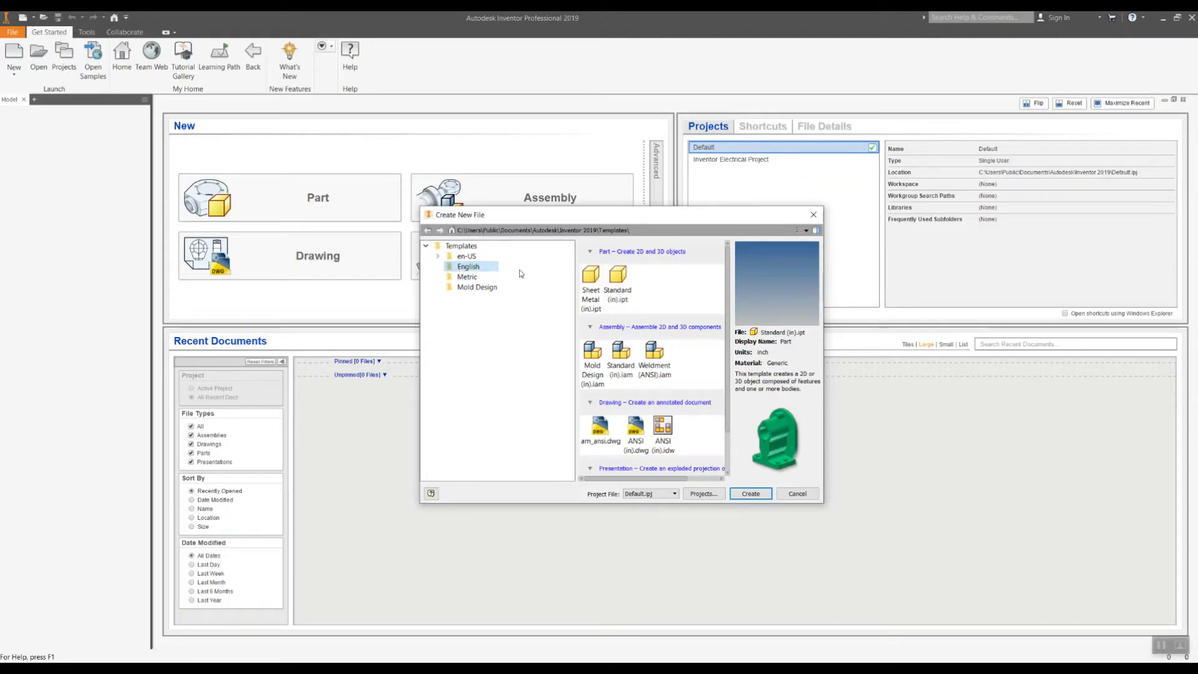
{"action": "left_click", "coordinate": [630, 278]}
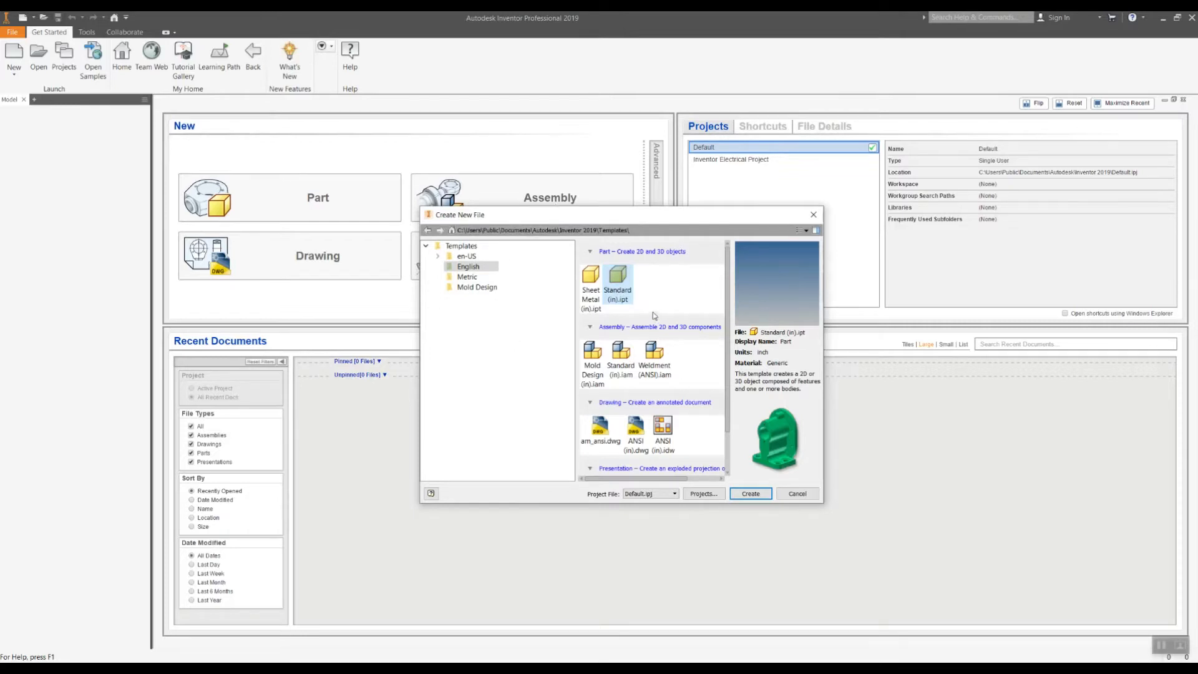
{"action": "left_click", "coordinate": [751, 494]}
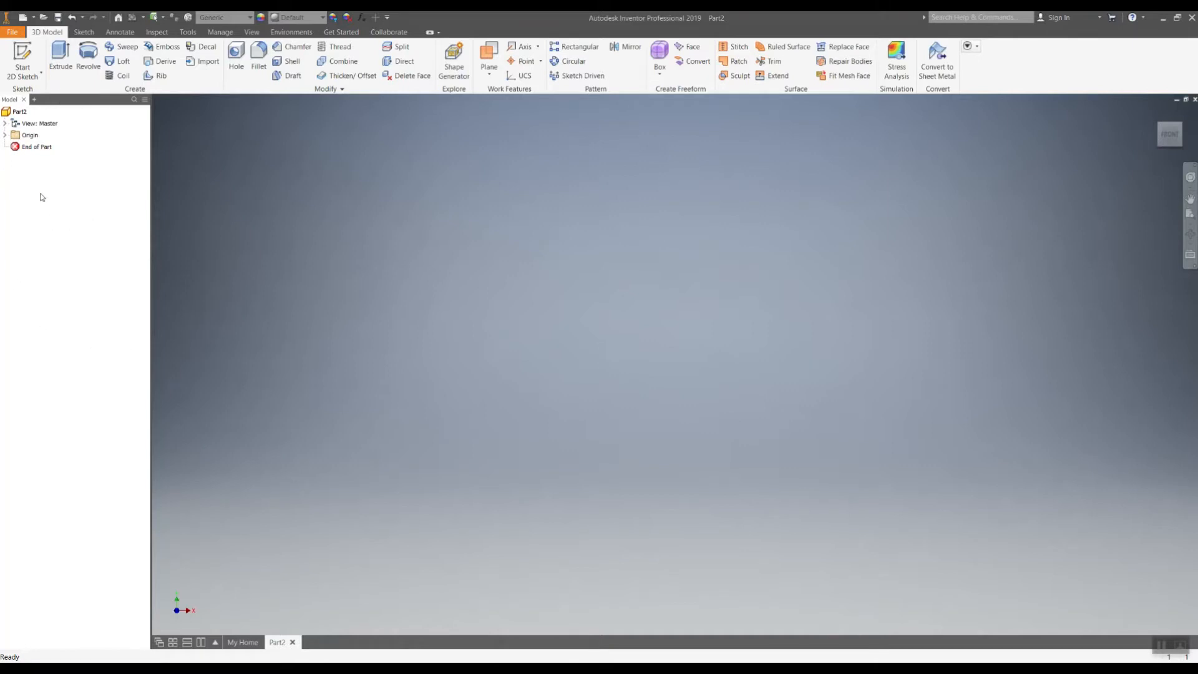
- Make the YZ, XZ and XY origin planes visible in the part
{"action": "left_click", "coordinate": [5, 136]}
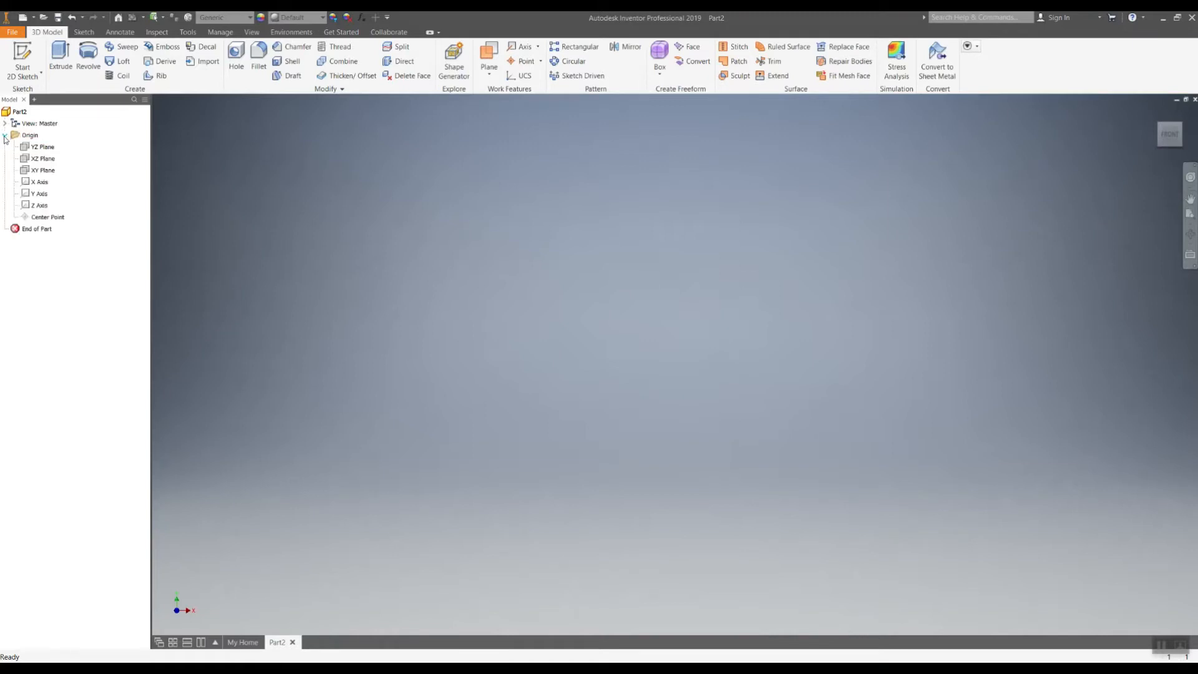
{"action": "right_click", "coordinate": [40, 146]}
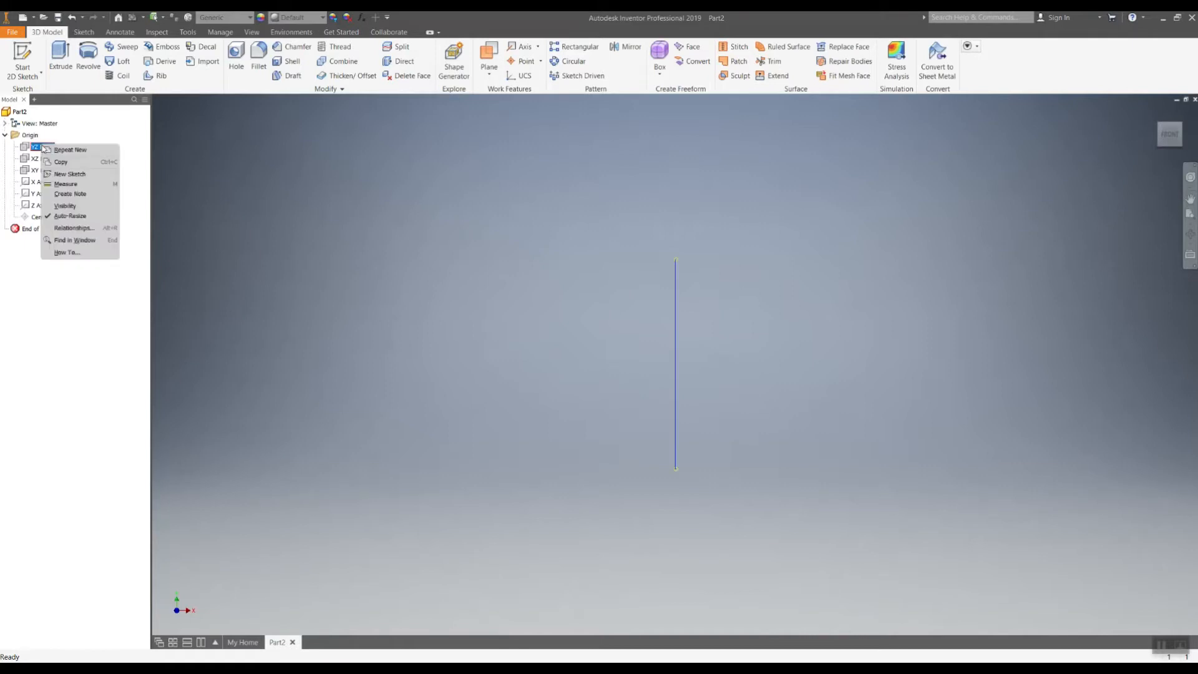
{"action": "left_click", "coordinate": [85, 210]}
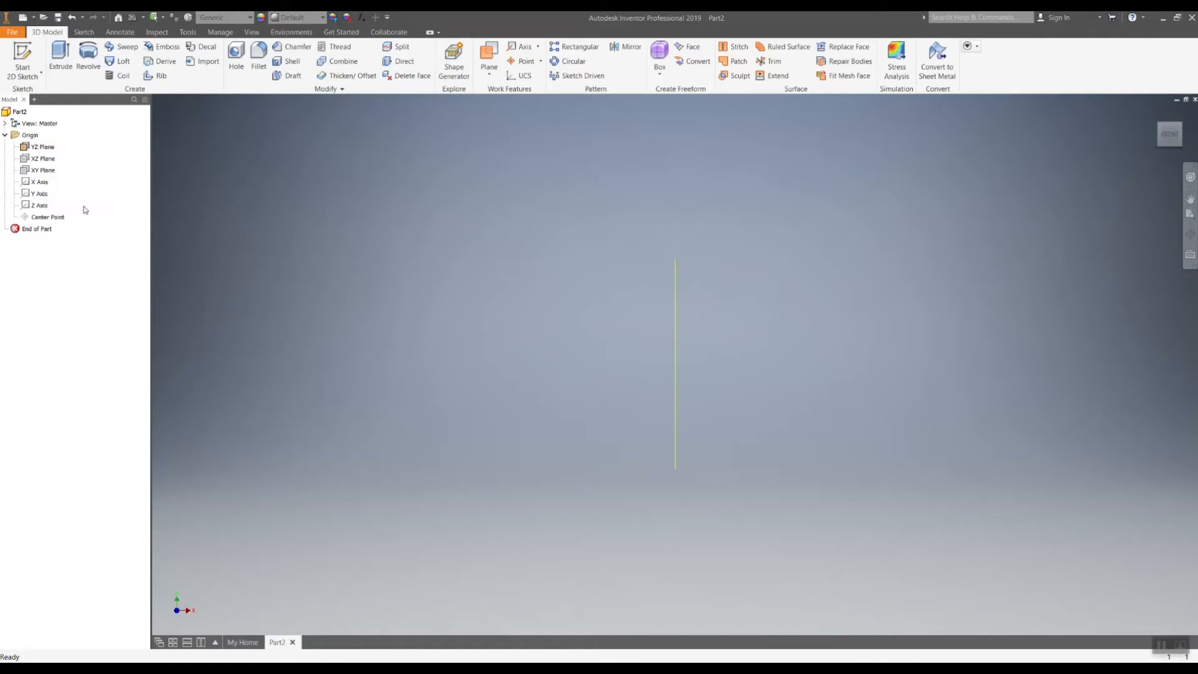
{"action": "right_click", "coordinate": [47, 162]}
{"action": "left_click", "coordinate": [83, 219]}
{"action": "right_click", "coordinate": [43, 170]}
{"action": "left_click", "coordinate": [85, 232]}
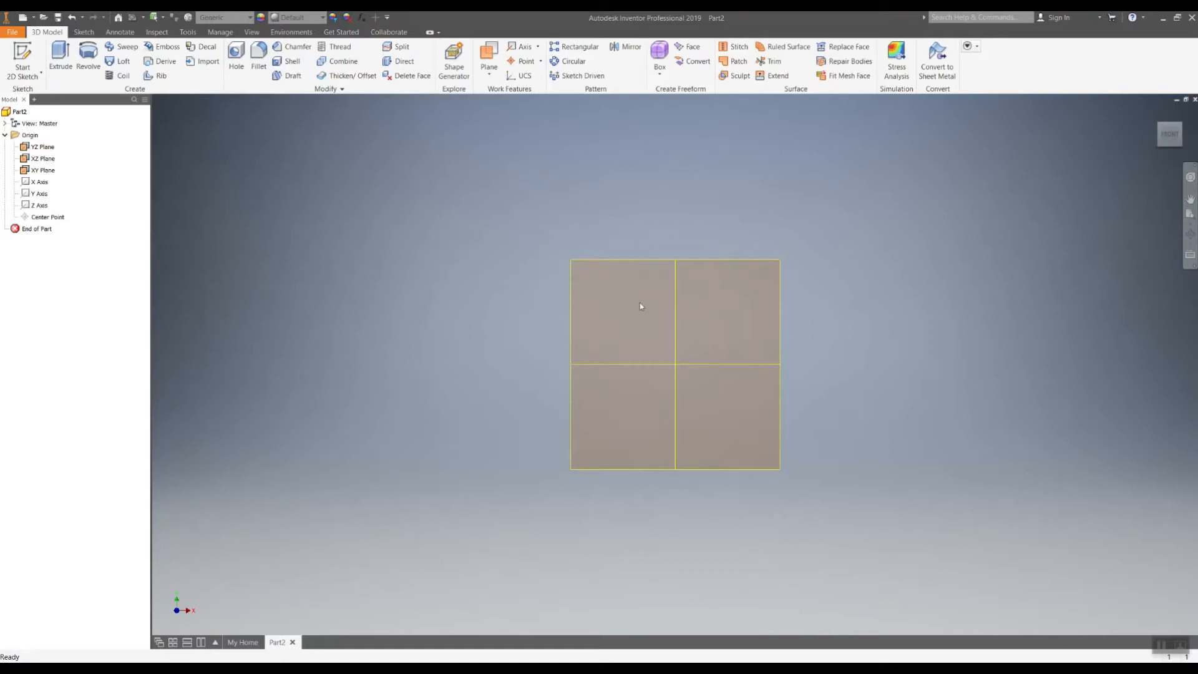
- Start a 2D sketch on the XY plane, picking the plane from an isometric view
{"action": "left_click_drag", "start_coordinate": [1164, 139], "coordinate": [1130, 149]}
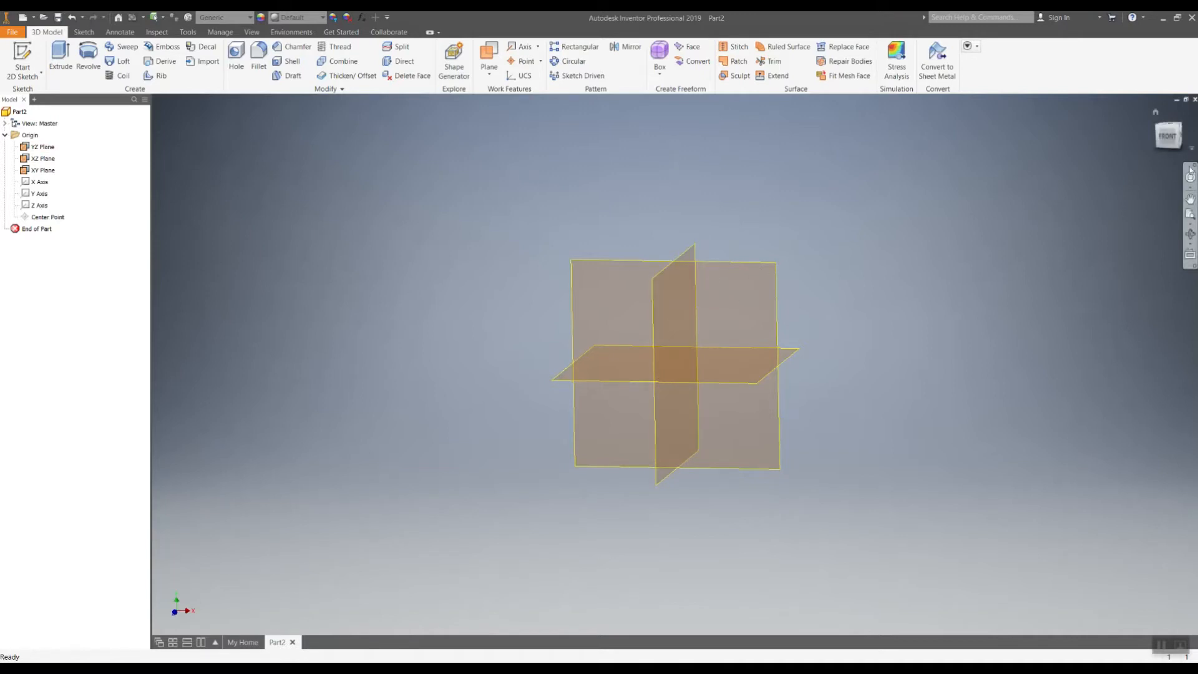
{"action": "left_click", "coordinate": [1169, 135]}
{"action": "middle_click_drag", "start_coordinate": [676, 374], "coordinate": [634, 430], "text": "shift"}
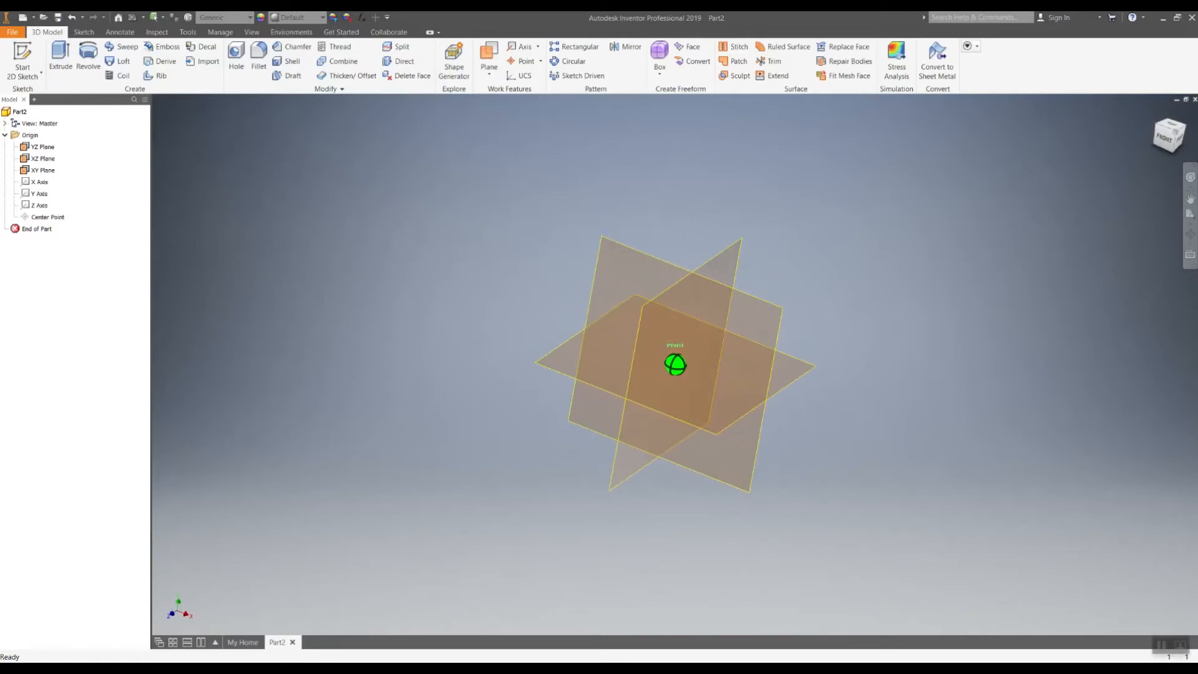
{"action": "left_click", "coordinate": [1170, 126]}
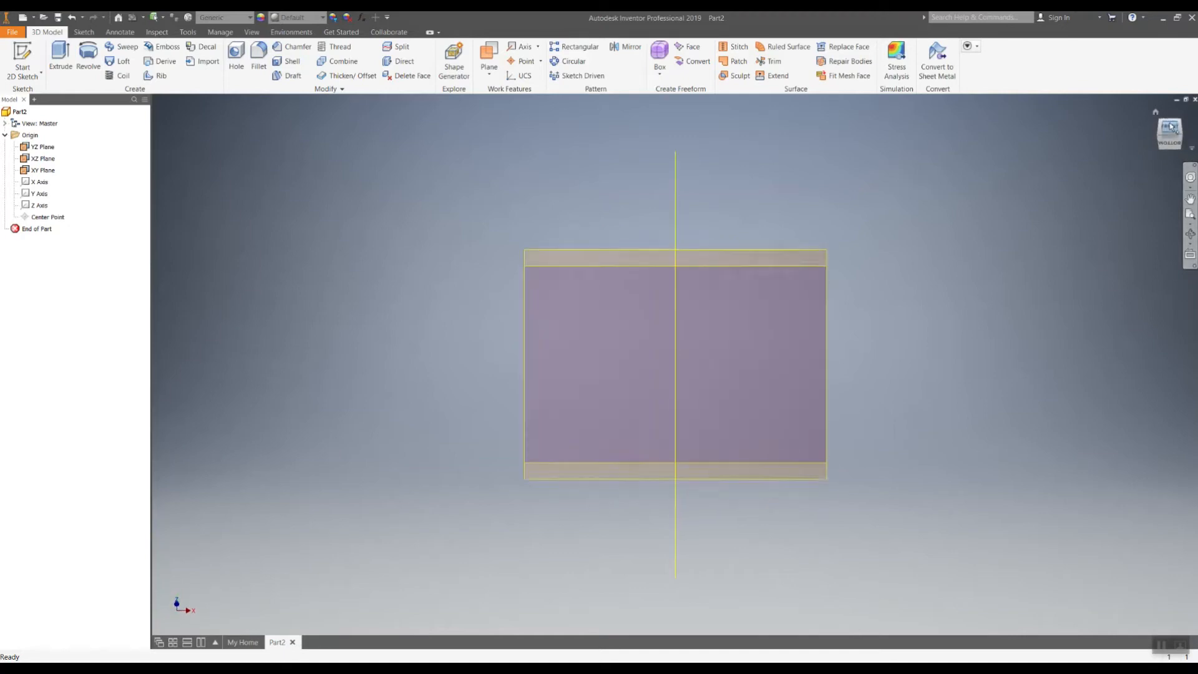
{"action": "left_click_drag", "start_coordinate": [1175, 140], "coordinate": [1165, 146]}
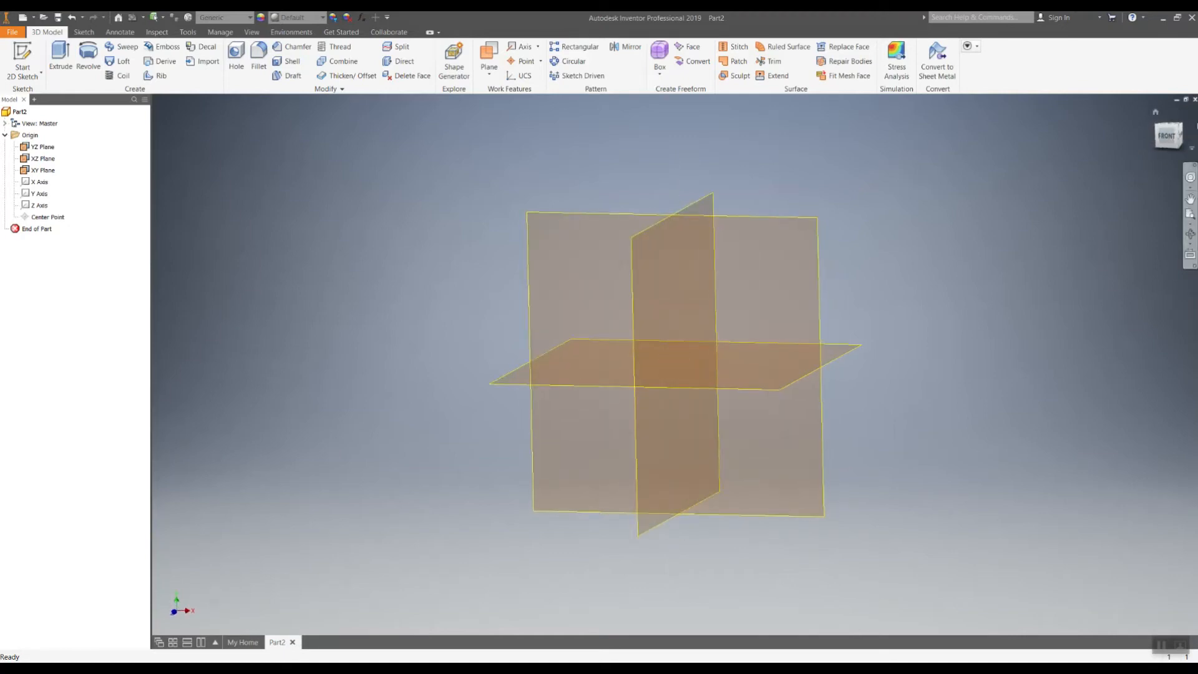
{"action": "left_click", "coordinate": [1179, 127]}
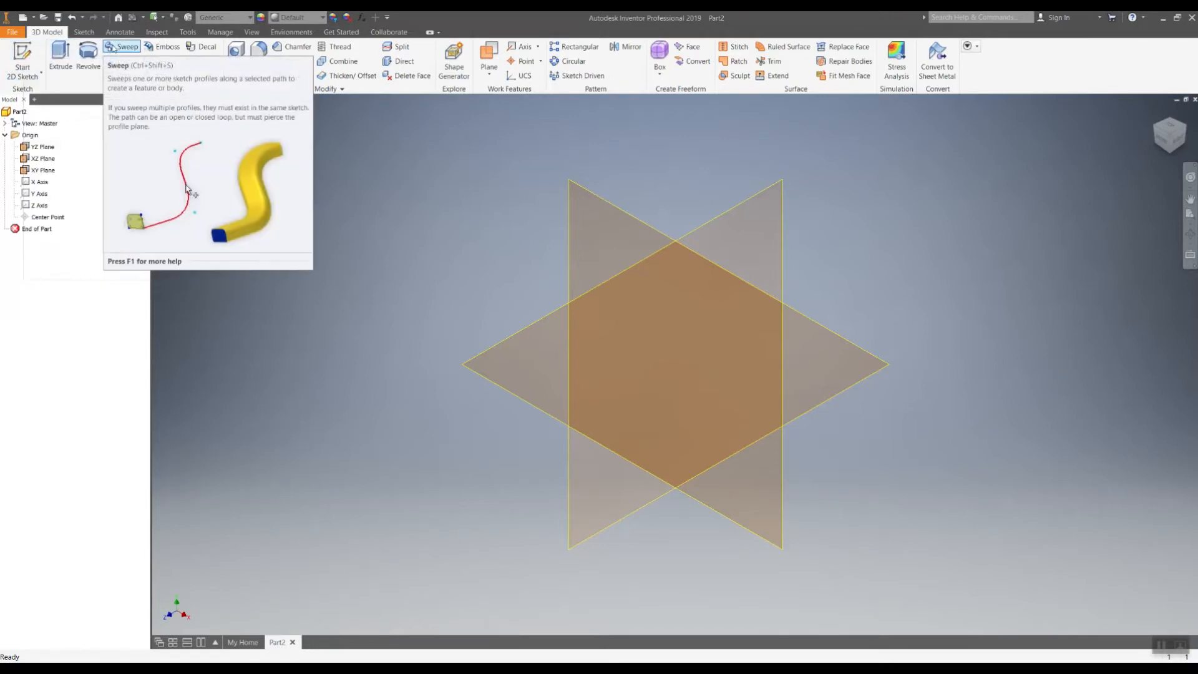
{"action": "left_click", "coordinate": [22, 56]}
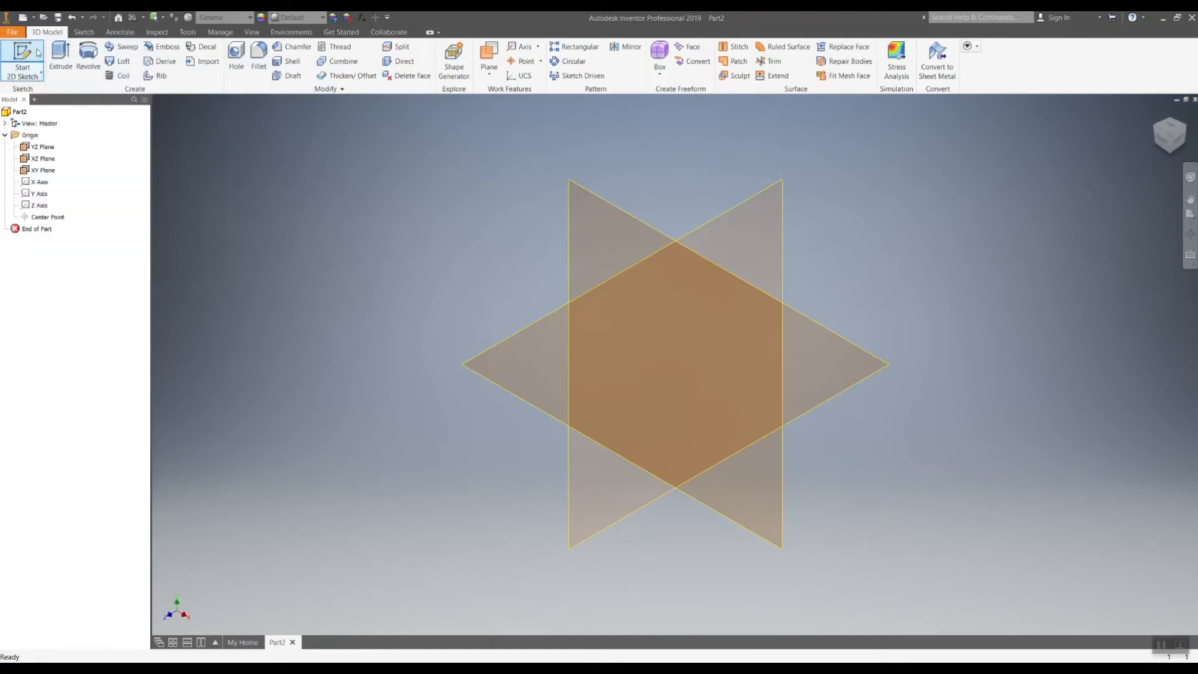
{"action": "left_click", "coordinate": [38, 53]}
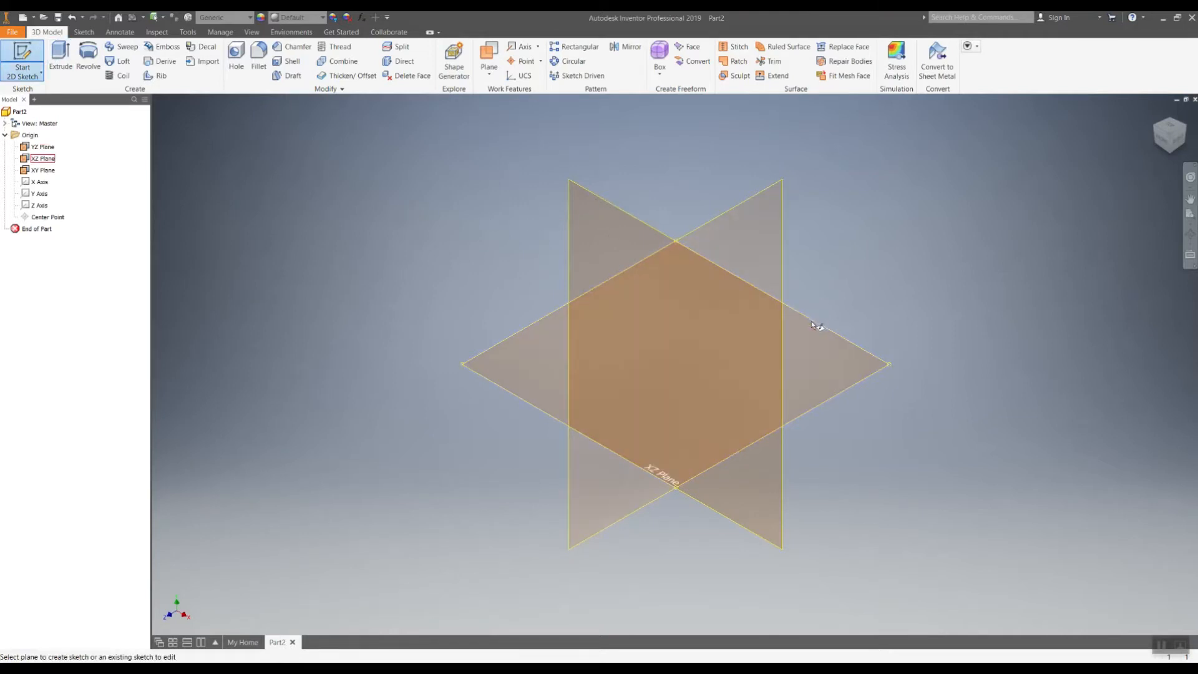
{"action": "left_click", "coordinate": [621, 216]}
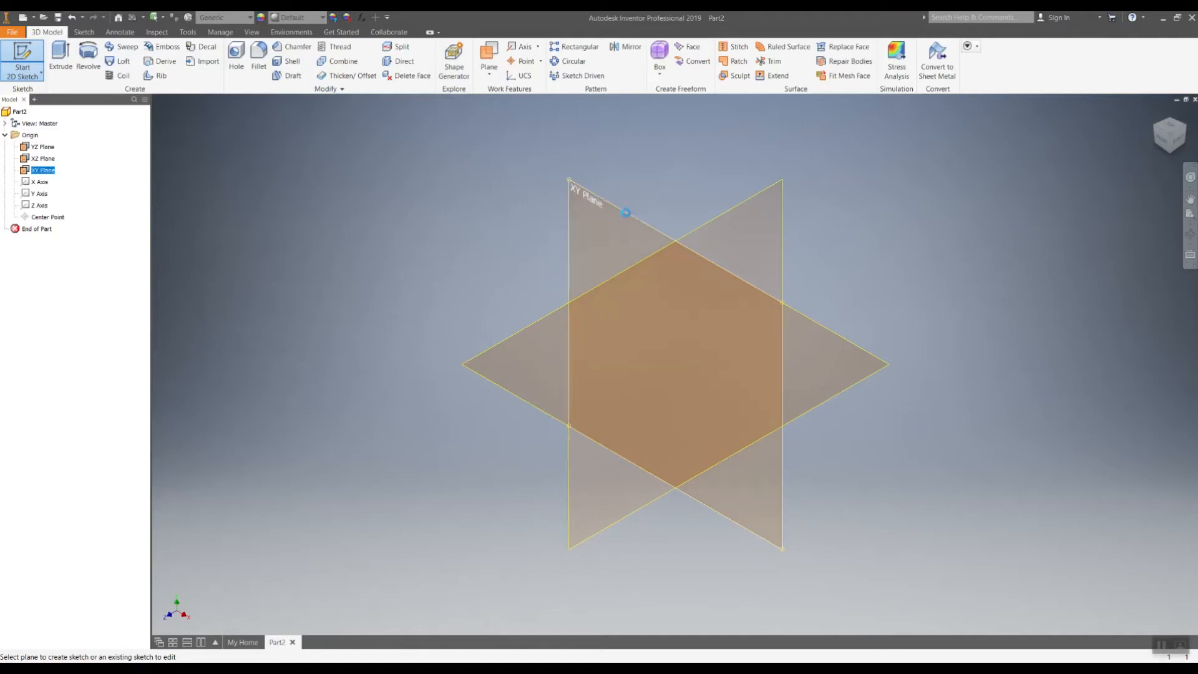
{"action": "left_click", "coordinate": [628, 216]}
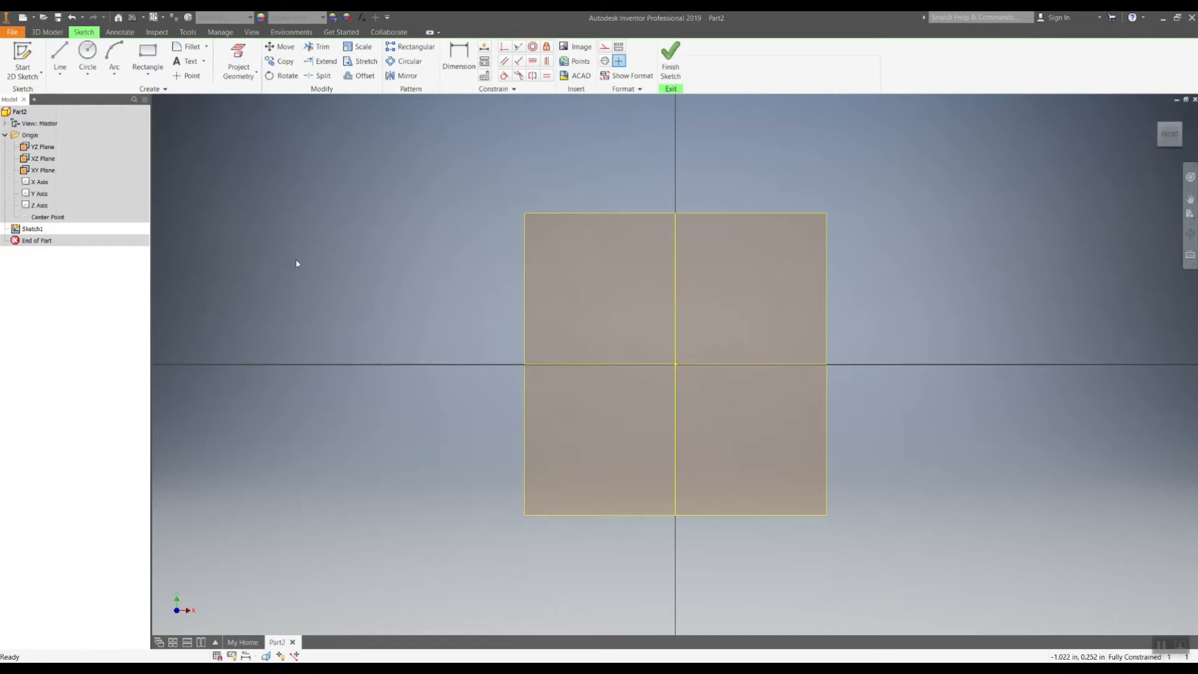
- Draw a 5-inch horizontal base line running in the positive X direction from the origin
{"action": "key", "text": "l"}
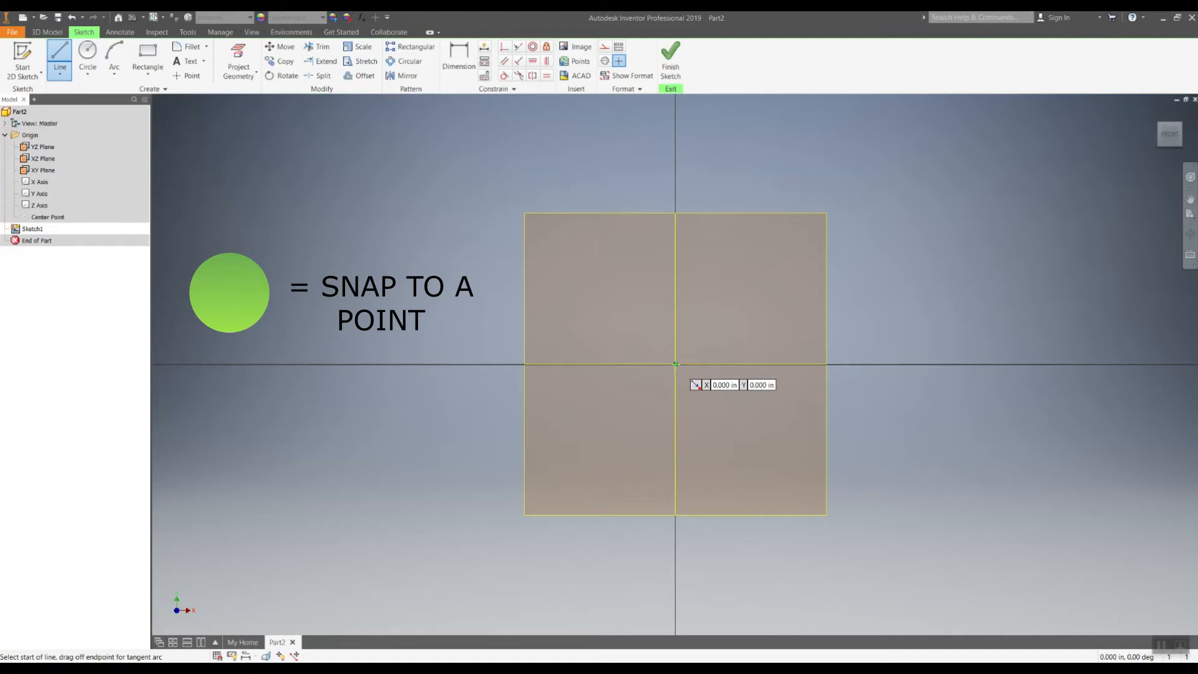
{"action": "left_click", "coordinate": [675, 364]}
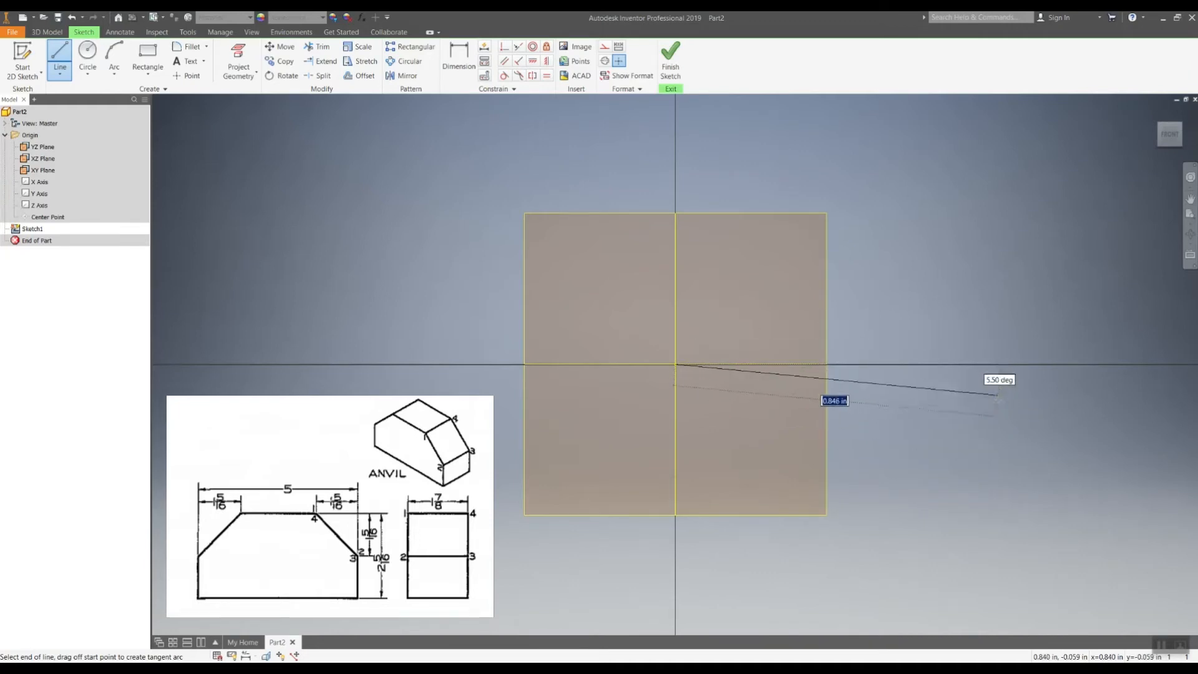
{"action": "type", "text": "5"}
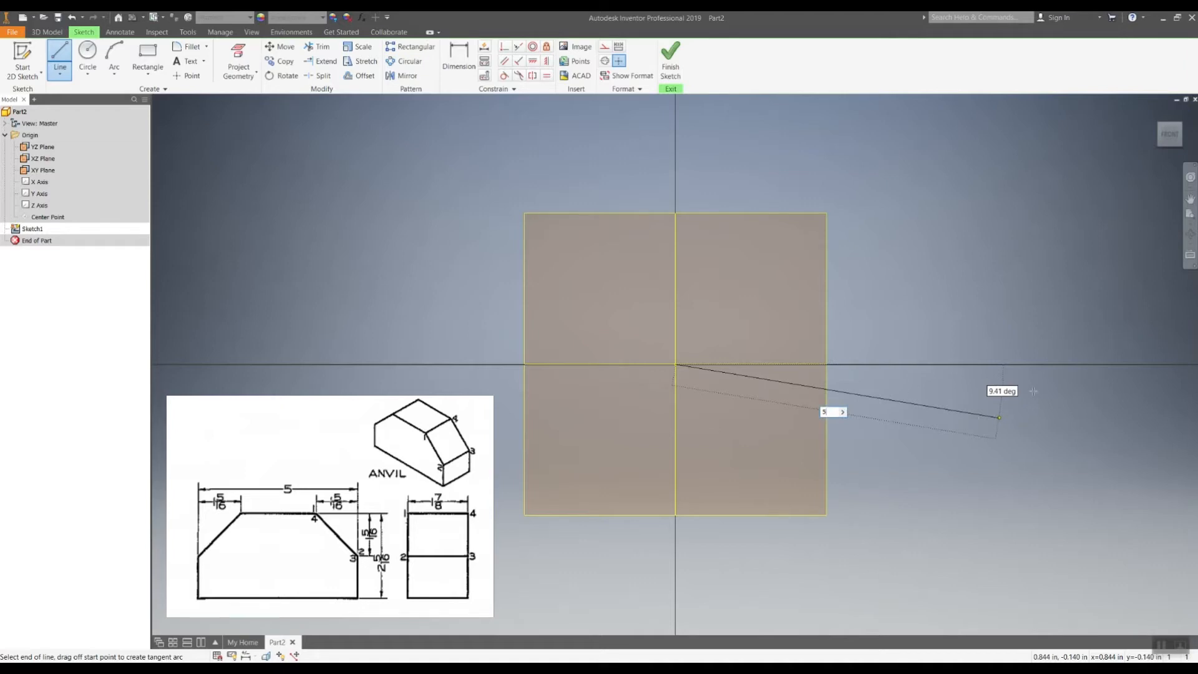
{"action": "key", "text": "BackSpace"}
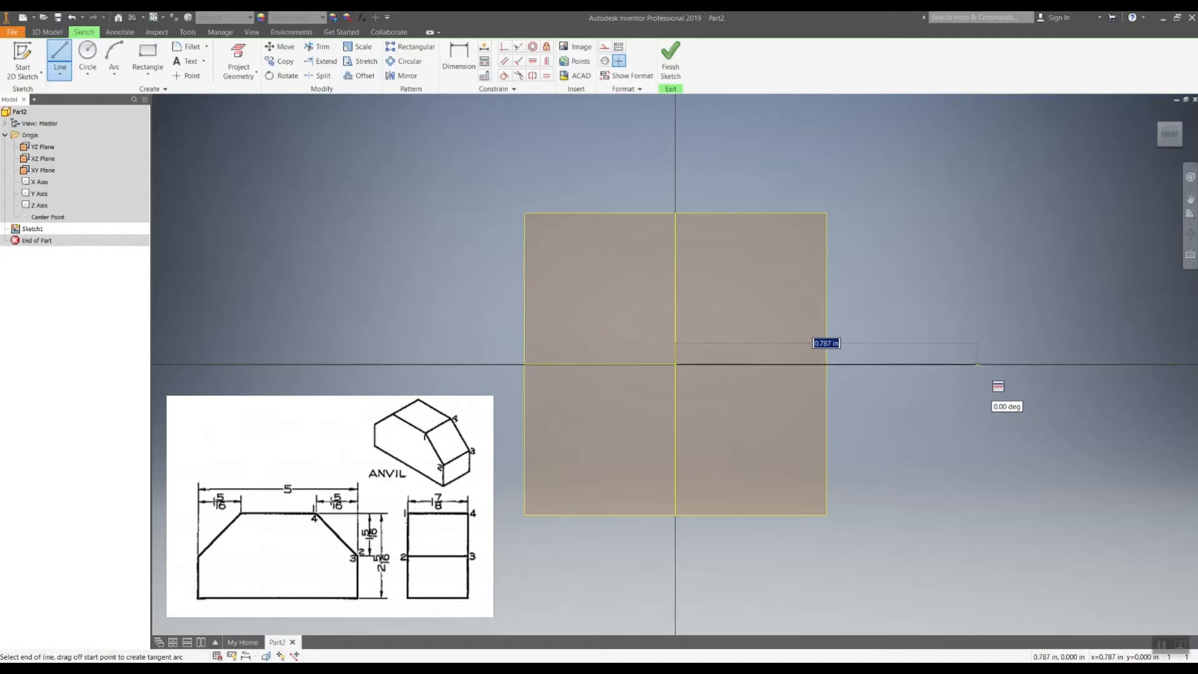
{"action": "type", "text": "5"}
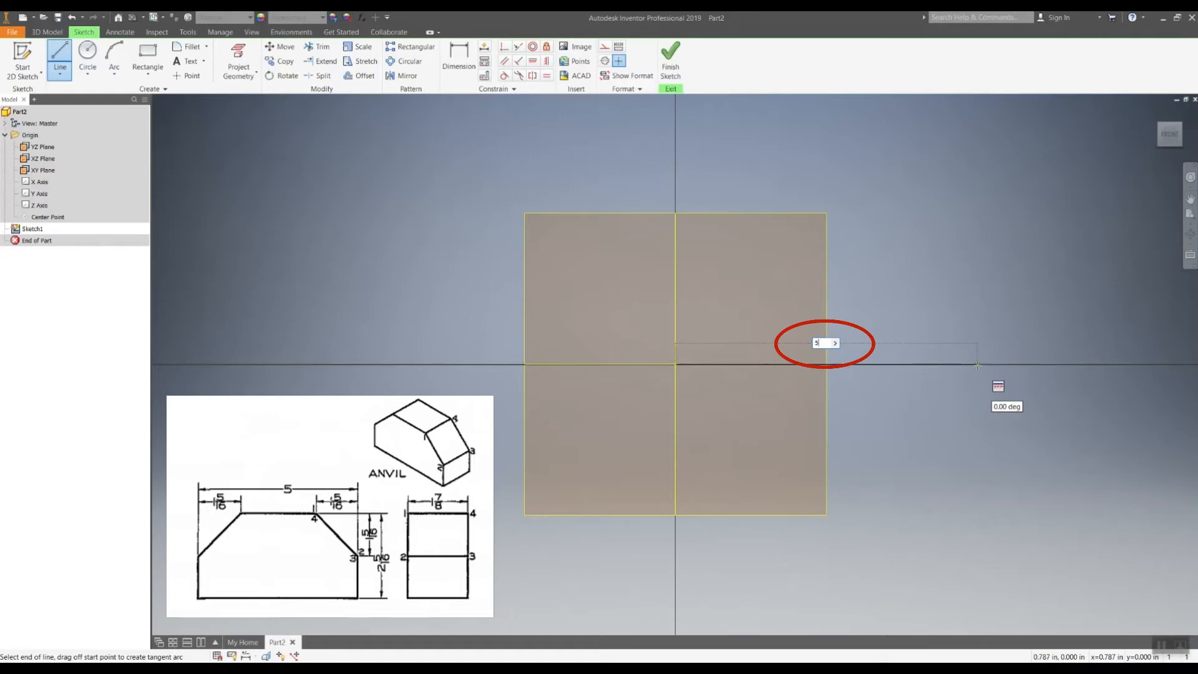
{"action": "key", "text": "Return"}
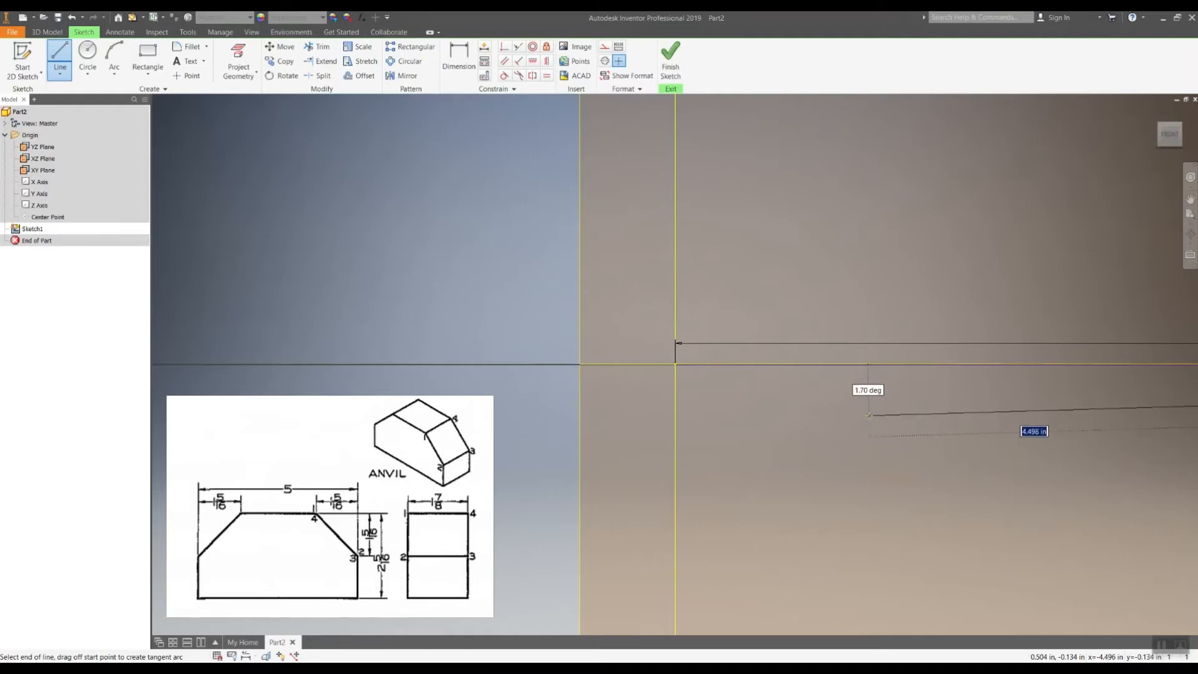
- Adjust the sketch view so the whole 5-inch base line can be examined
{"action": "scroll", "coordinate": [864, 415], "scroll_direction": "down", "scroll_amount": 3}
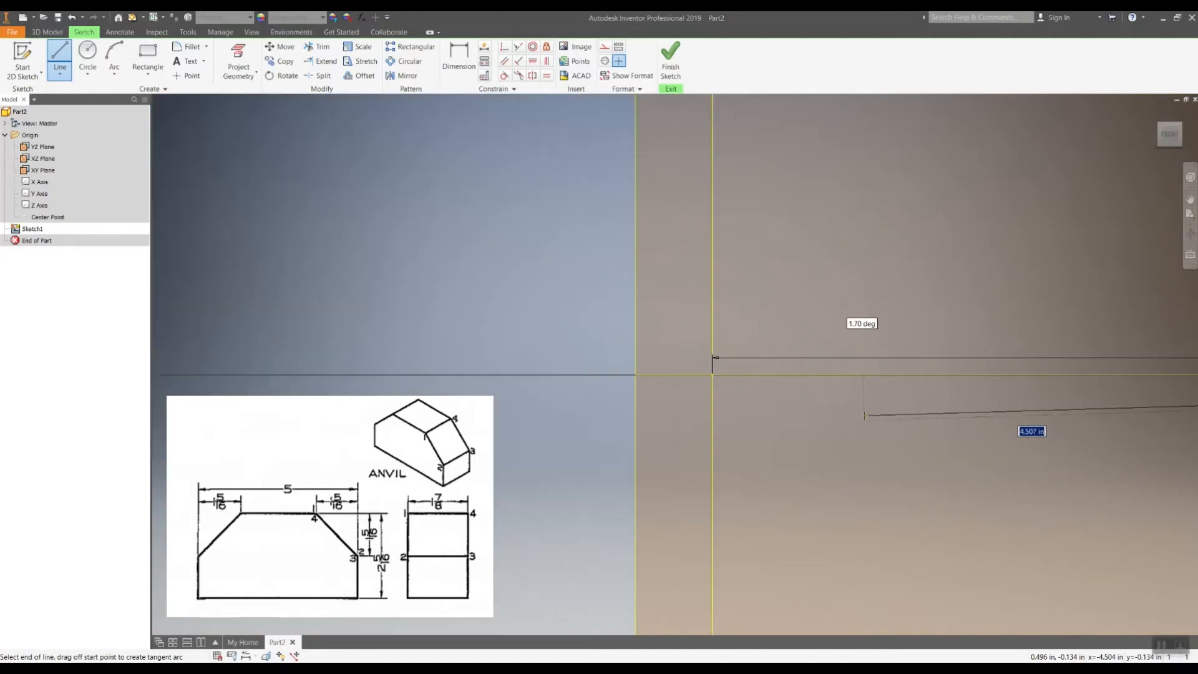
{"action": "scroll", "coordinate": [865, 415], "scroll_direction": "down", "scroll_amount": 5}
{"action": "scroll", "coordinate": [865, 414], "scroll_direction": "up", "scroll_amount": 8}
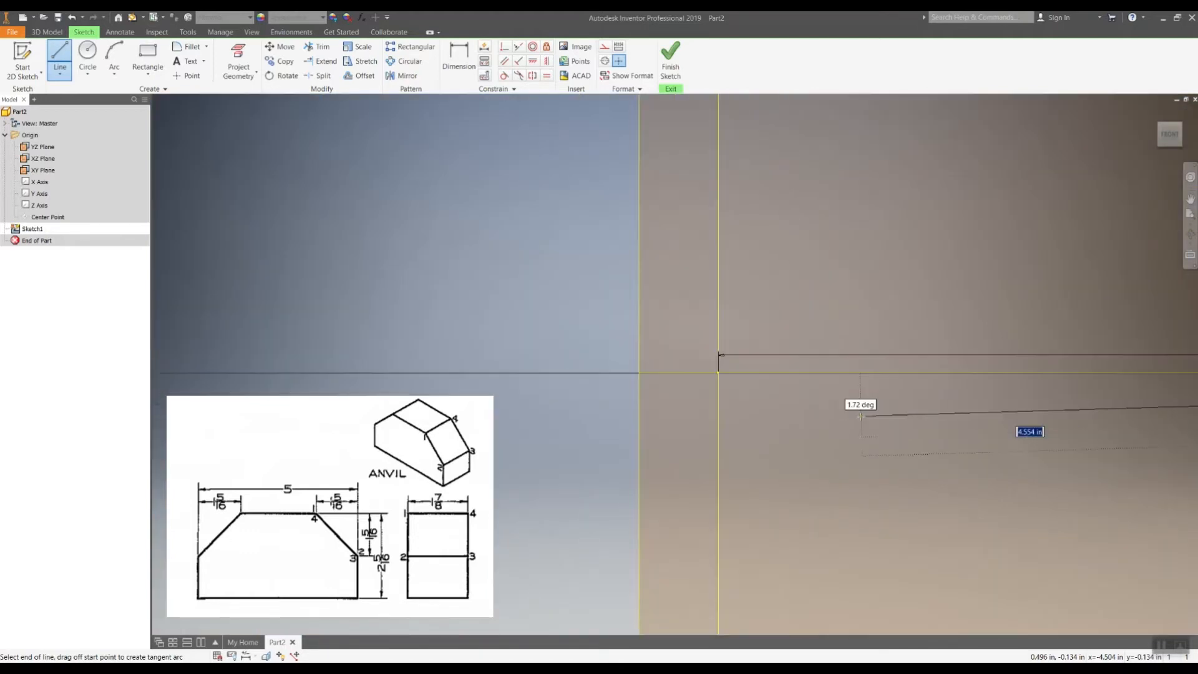
{"action": "middle_click_drag", "start_coordinate": [978, 472], "coordinate": [793, 446]}
{"action": "scroll", "coordinate": [793, 445], "scroll_direction": "down", "scroll_amount": 3}
{"action": "scroll", "coordinate": [793, 445], "scroll_direction": "up", "scroll_amount": 3}
{"action": "scroll", "coordinate": [793, 445], "scroll_direction": "down", "scroll_amount": 2}
{"action": "scroll", "coordinate": [793, 445], "scroll_direction": "up", "scroll_amount": 3}
{"action": "scroll", "coordinate": [793, 444], "scroll_direction": "down", "scroll_amount": 5}
{"action": "scroll", "coordinate": [793, 445], "scroll_direction": "up", "scroll_amount": 4}
{"action": "scroll", "coordinate": [793, 445], "scroll_direction": "down", "scroll_amount": 4}
{"action": "scroll", "coordinate": [756, 248], "scroll_direction": "down", "scroll_amount": 4}
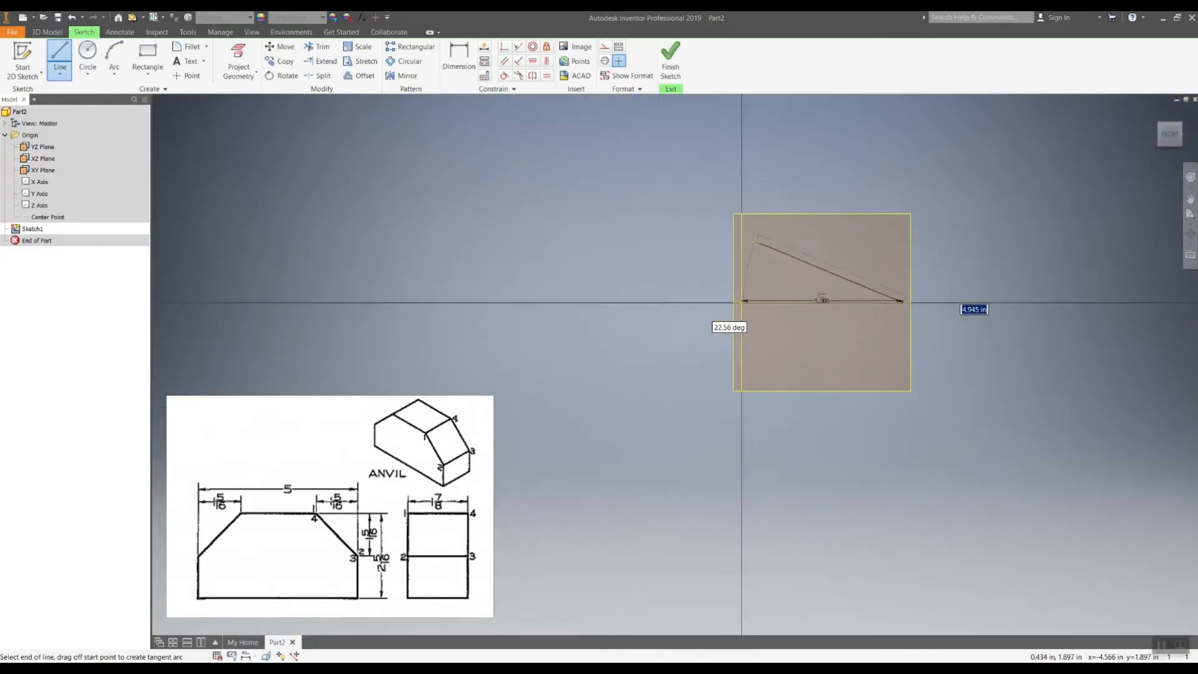
{"action": "scroll", "coordinate": [757, 246], "scroll_direction": "up", "scroll_amount": 4}
{"action": "scroll", "coordinate": [751, 243], "scroll_direction": "up", "scroll_amount": 7}
{"action": "scroll", "coordinate": [748, 268], "scroll_direction": "down", "scroll_amount": 6}
{"action": "scroll", "coordinate": [741, 342], "scroll_direction": "down", "scroll_amount": 4}
{"action": "scroll", "coordinate": [770, 342], "scroll_direction": "up", "scroll_amount": 7}
{"action": "scroll", "coordinate": [752, 369], "scroll_direction": "up", "scroll_amount": 3}
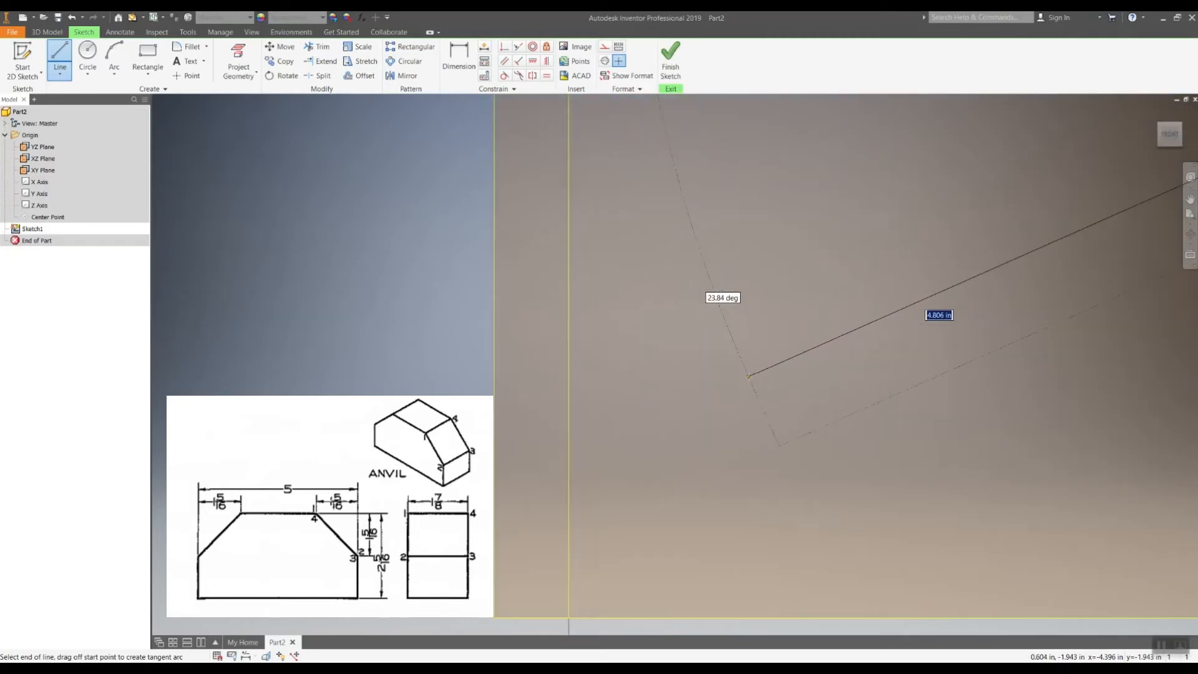
{"action": "scroll", "coordinate": [758, 365], "scroll_direction": "down", "scroll_amount": 7}
{"action": "scroll", "coordinate": [755, 373], "scroll_direction": "up", "scroll_amount": 1}
{"action": "scroll", "coordinate": [755, 373], "scroll_direction": "up", "scroll_amount": 6}
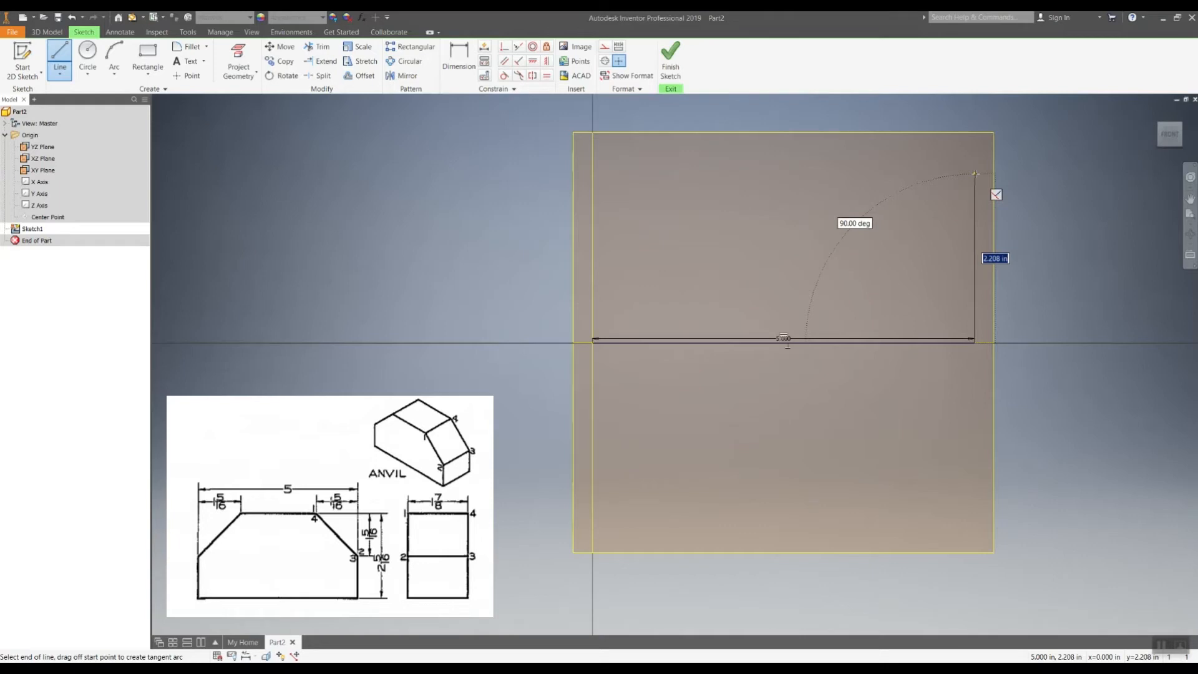
- Try to close a rectangle on the base line with a 2 5/16-inch vertical, a horizontal top line and a side down to the origin
{"action": "type", "text": "2"}
{"action": "type", "text": ".5/16"}
{"action": "key", "text": "Return"}
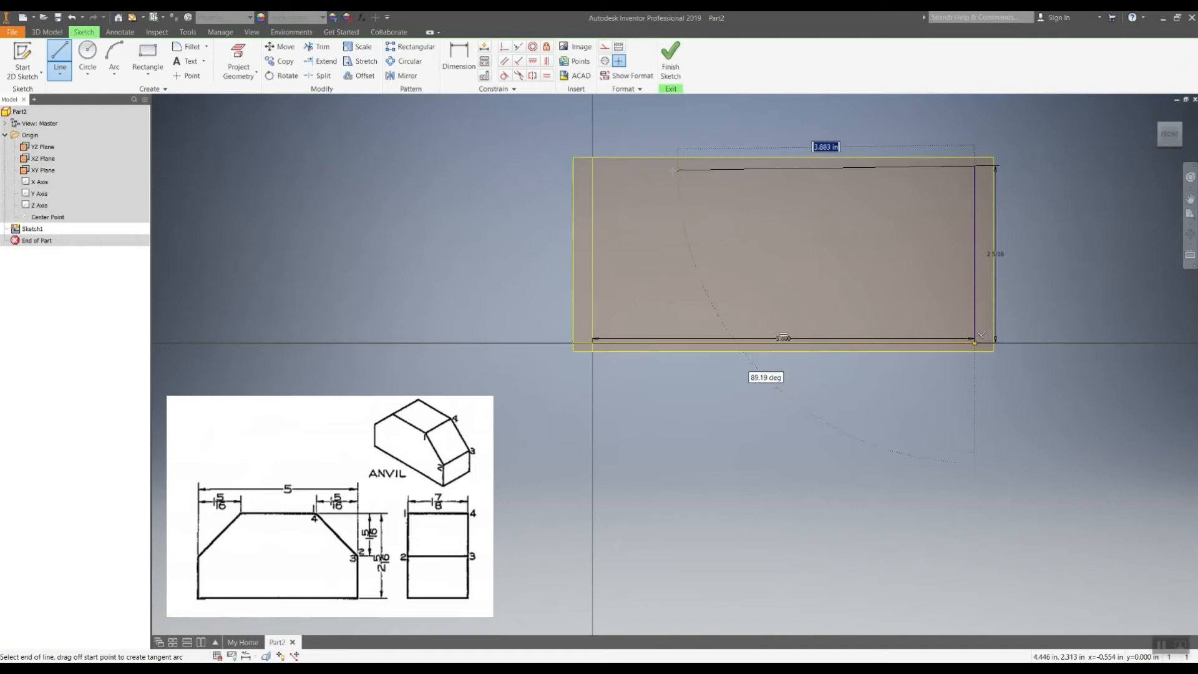
{"action": "left_click", "coordinate": [590, 167]}
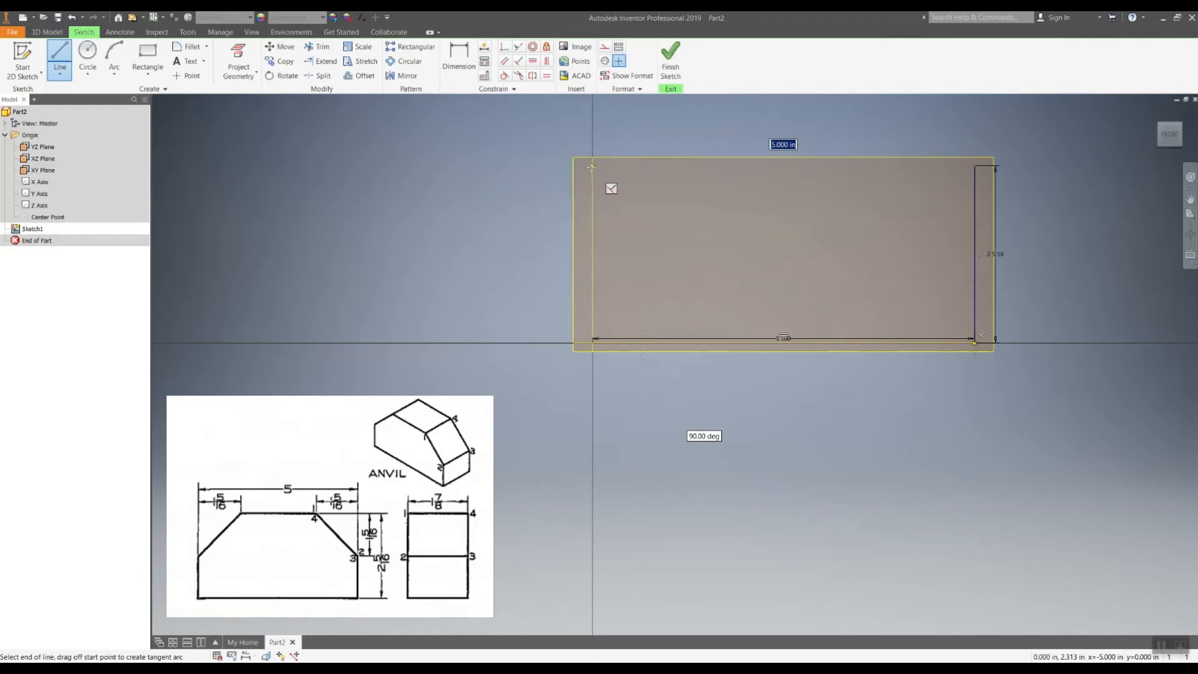
{"action": "left_click", "coordinate": [592, 342]}
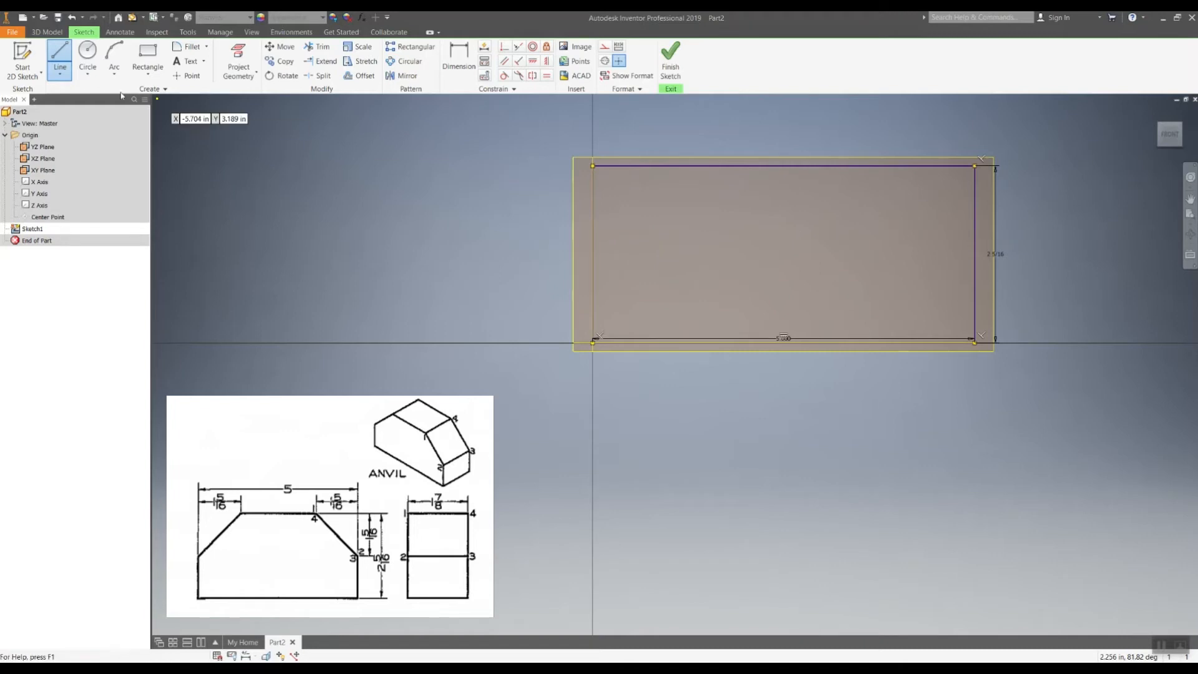
{"action": "key", "text": "Escape"}
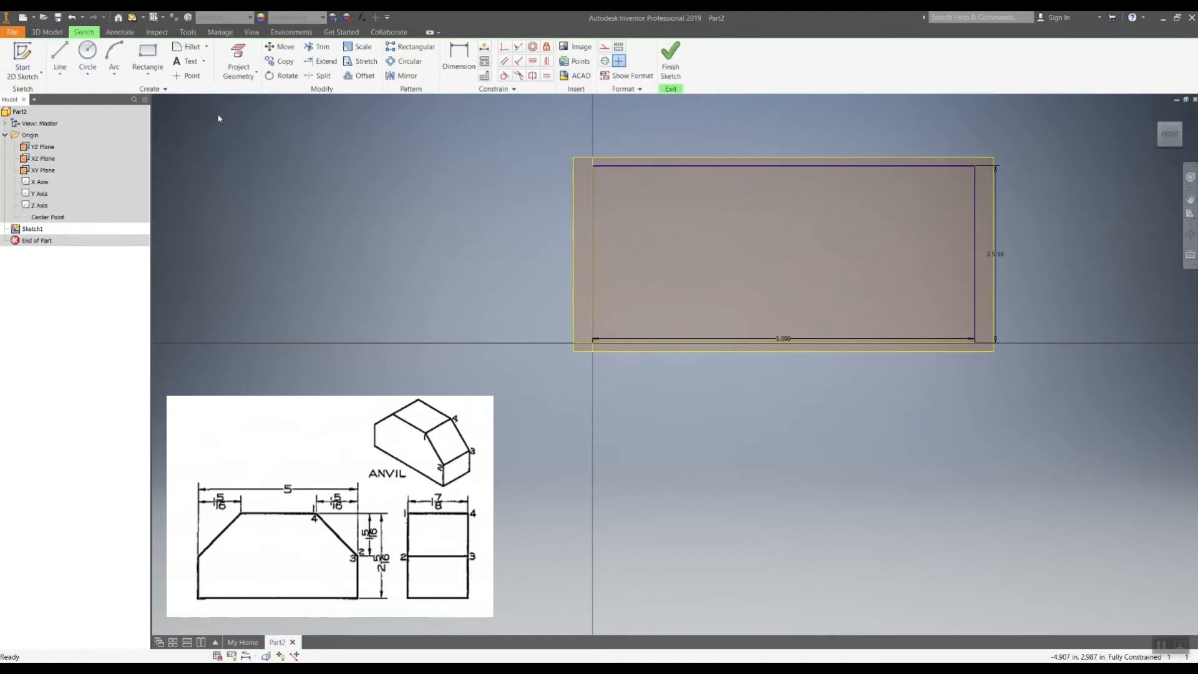
- Delete the rectangle's two vertical sides and its top line, keeping only the 5-inch base line
{"action": "left_click", "coordinate": [593, 261]}
{"action": "key", "text": "Delete"}
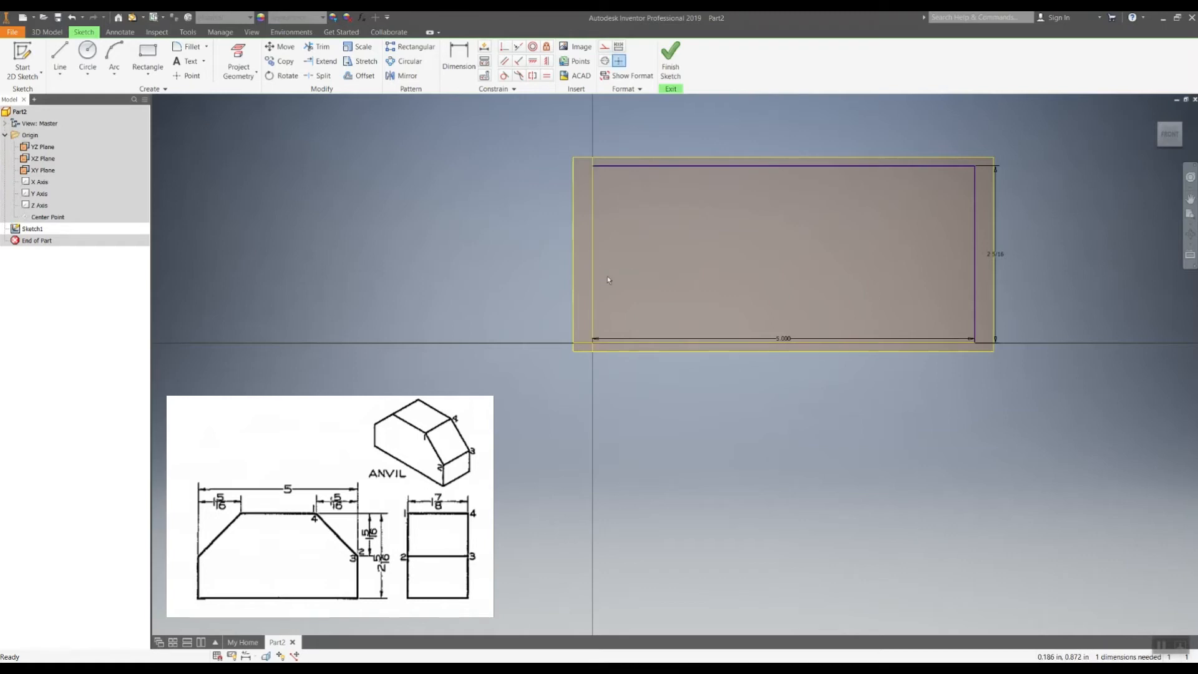
{"action": "left_click", "coordinate": [726, 169]}
{"action": "key", "text": "Delete"}
{"action": "left_click", "coordinate": [973, 233]}
{"action": "right_click", "coordinate": [974, 233]}
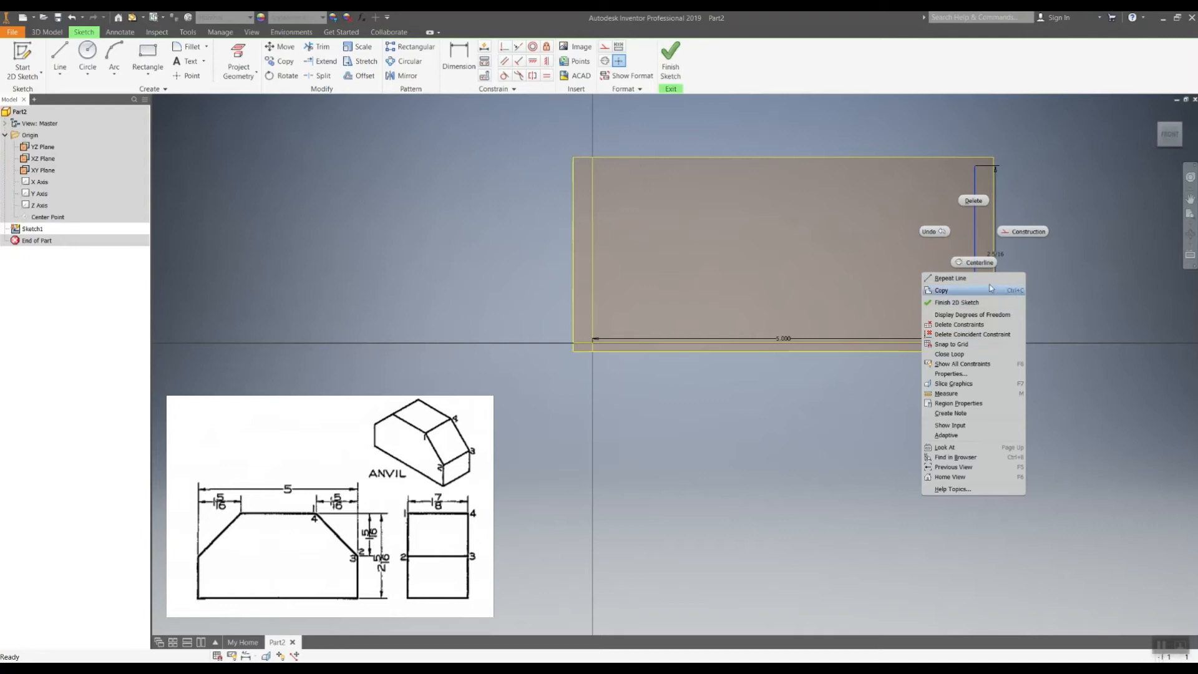
{"action": "left_click", "coordinate": [973, 200]}
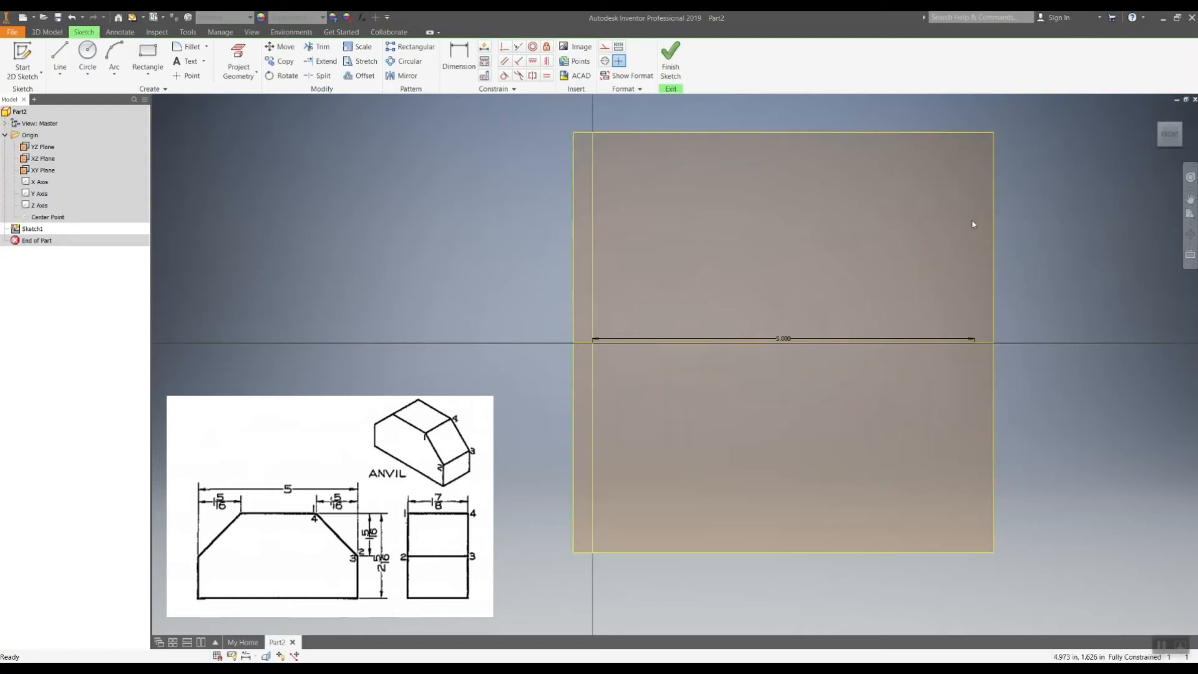
- Draw a 1-inch vertical line upward from the free end of the 5-inch base line
{"action": "key", "text": "l"}
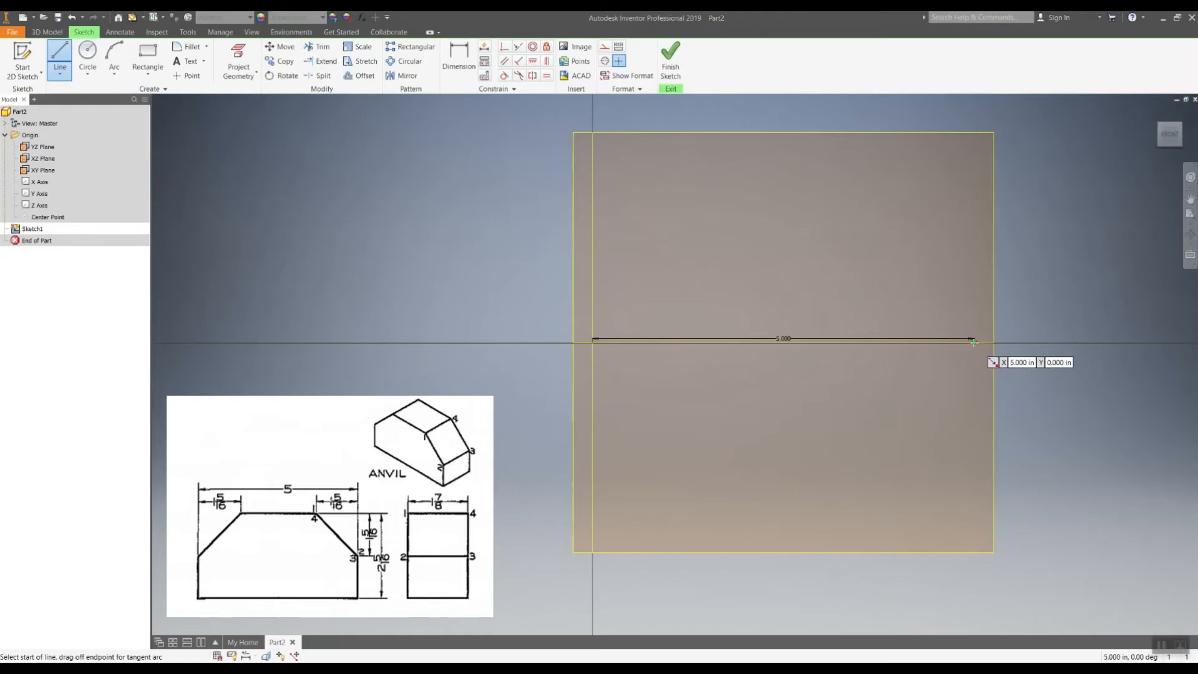
{"action": "left_click", "coordinate": [973, 342]}
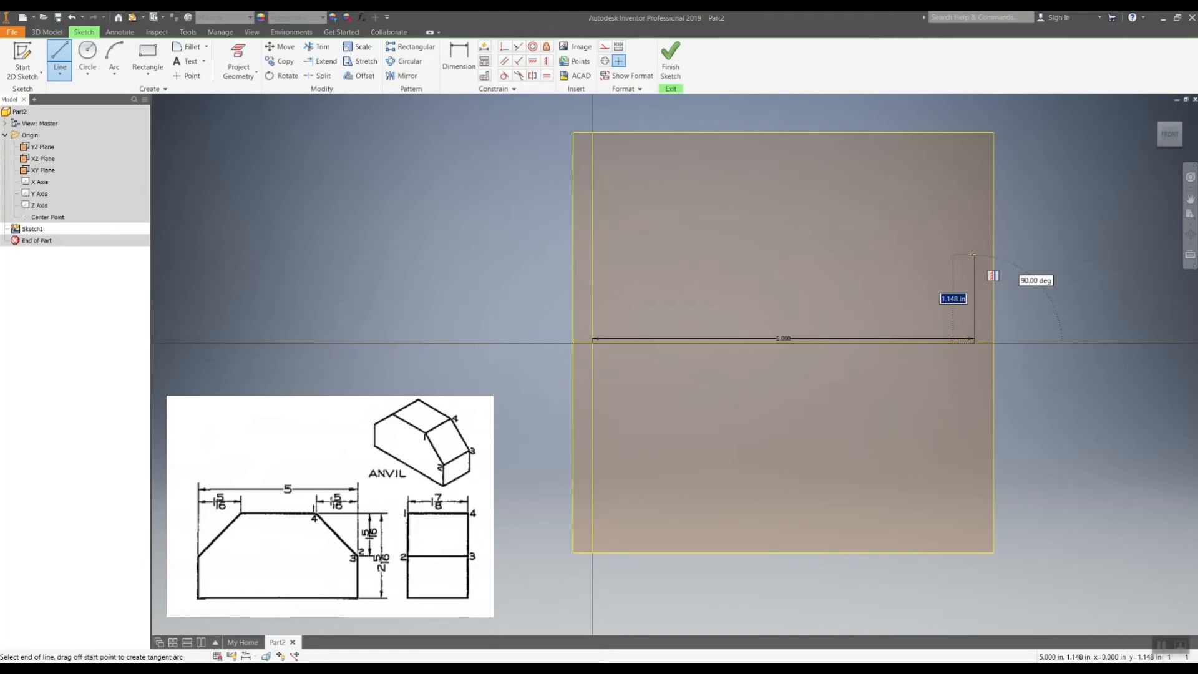
{"action": "type", "text": "1"}
{"action": "key", "text": "Return"}
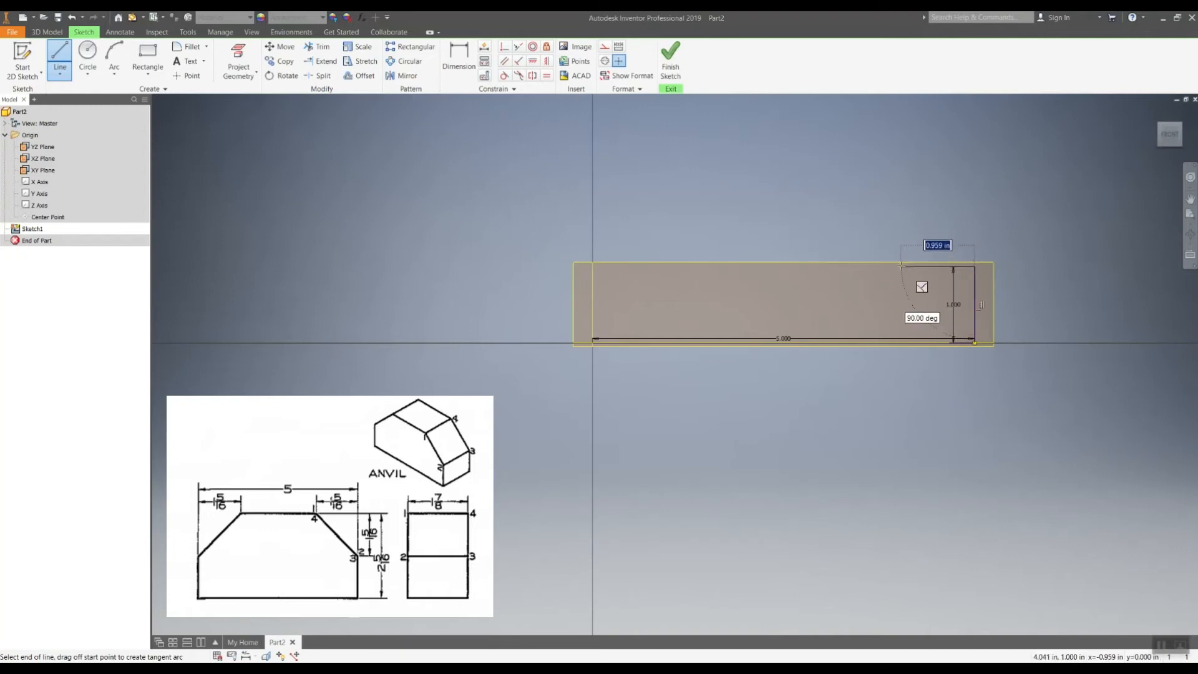
- Draw 1 5/16-inch helper lines inward and upward from the vertical's top, and close them with a sloping line back to that top
{"action": "type", "text": "1"}
{"action": "type", "text": " 5/16"}
{"action": "key", "text": "Return"}
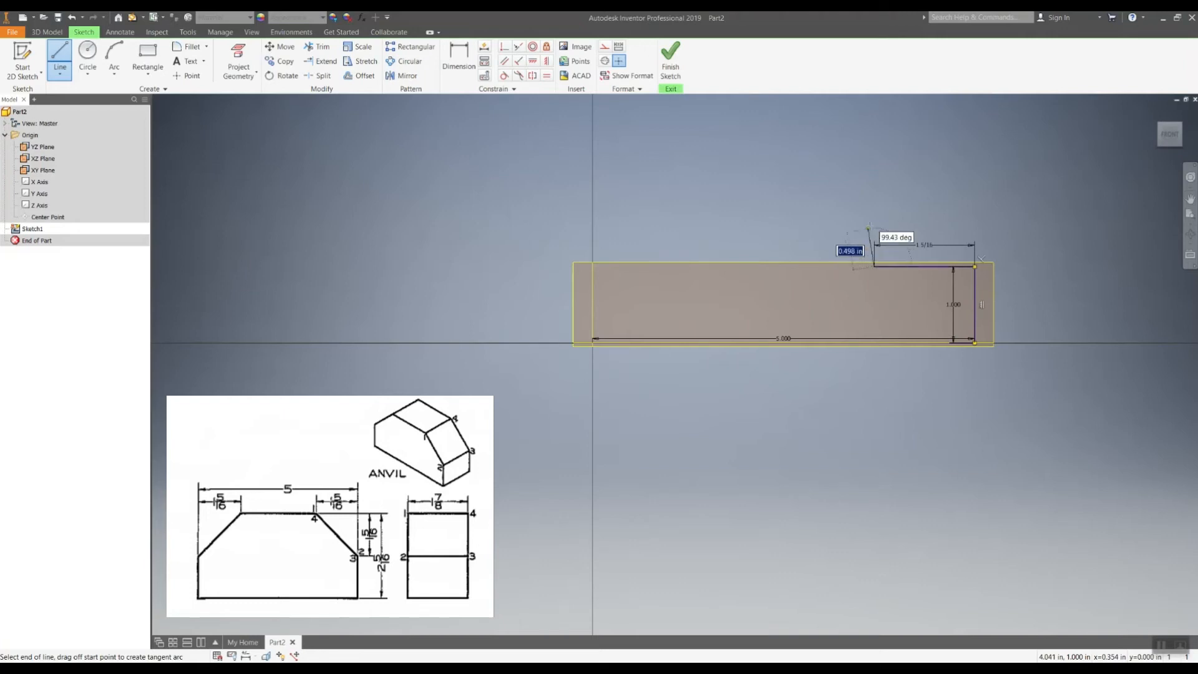
{"action": "type", "text": "1 5/16"}
{"action": "key", "text": "Return"}
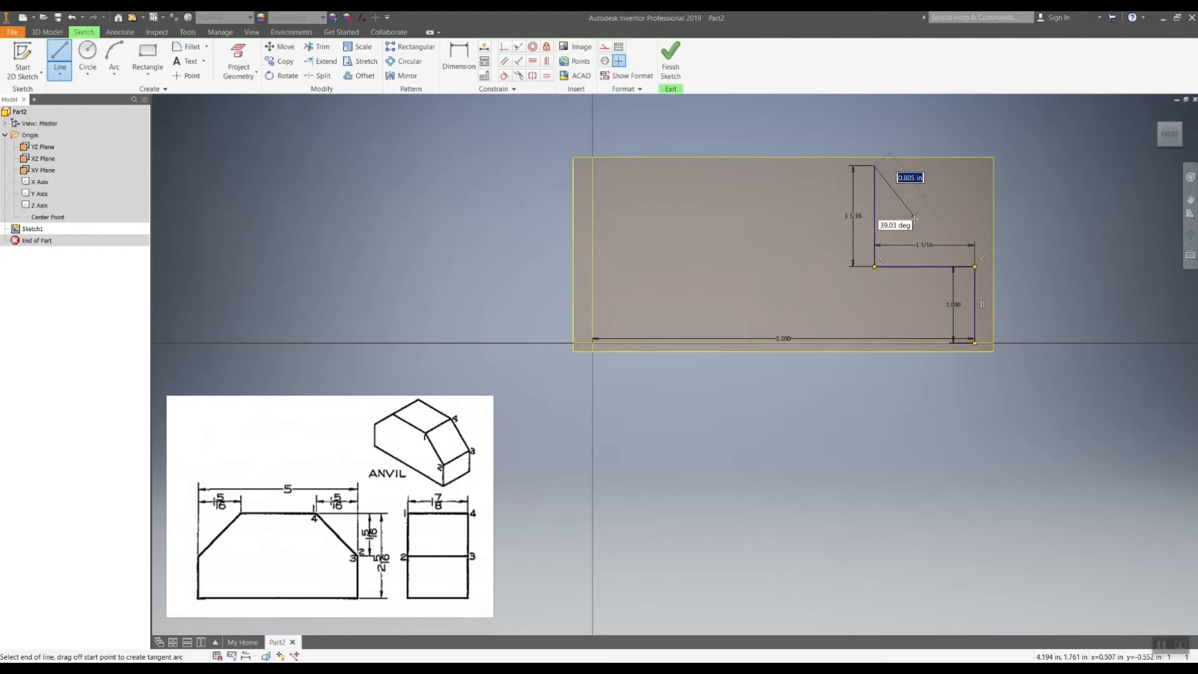
{"action": "left_click", "coordinate": [975, 268]}
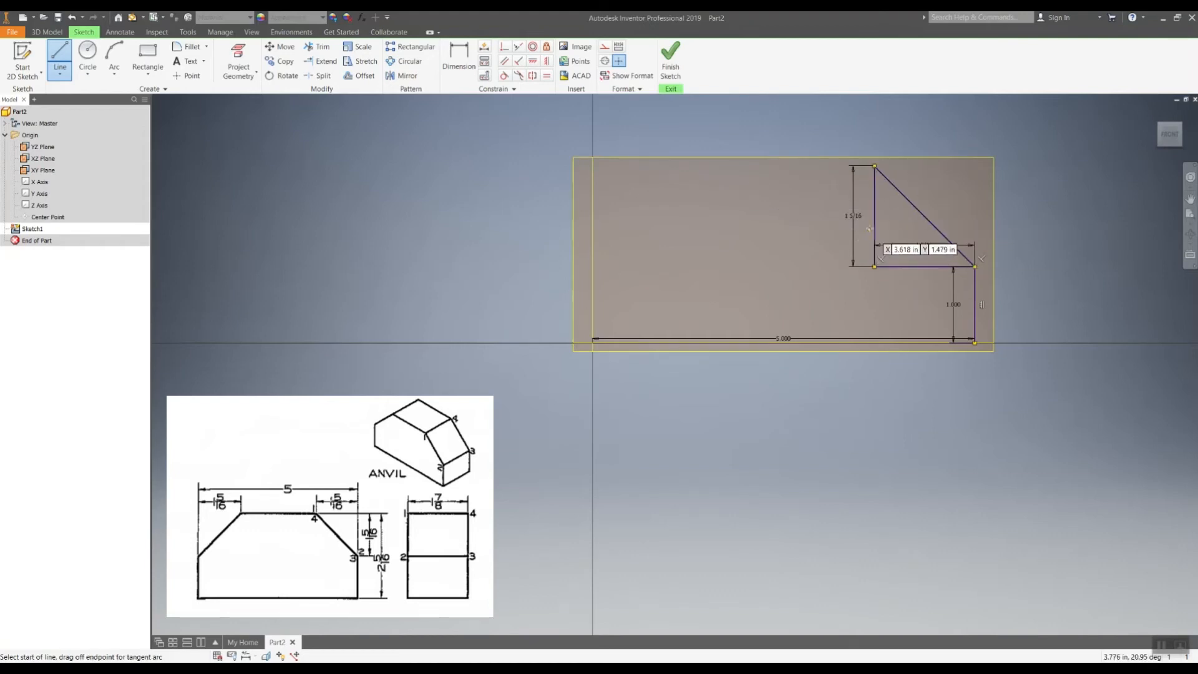
{"action": "key", "text": "Escape"}
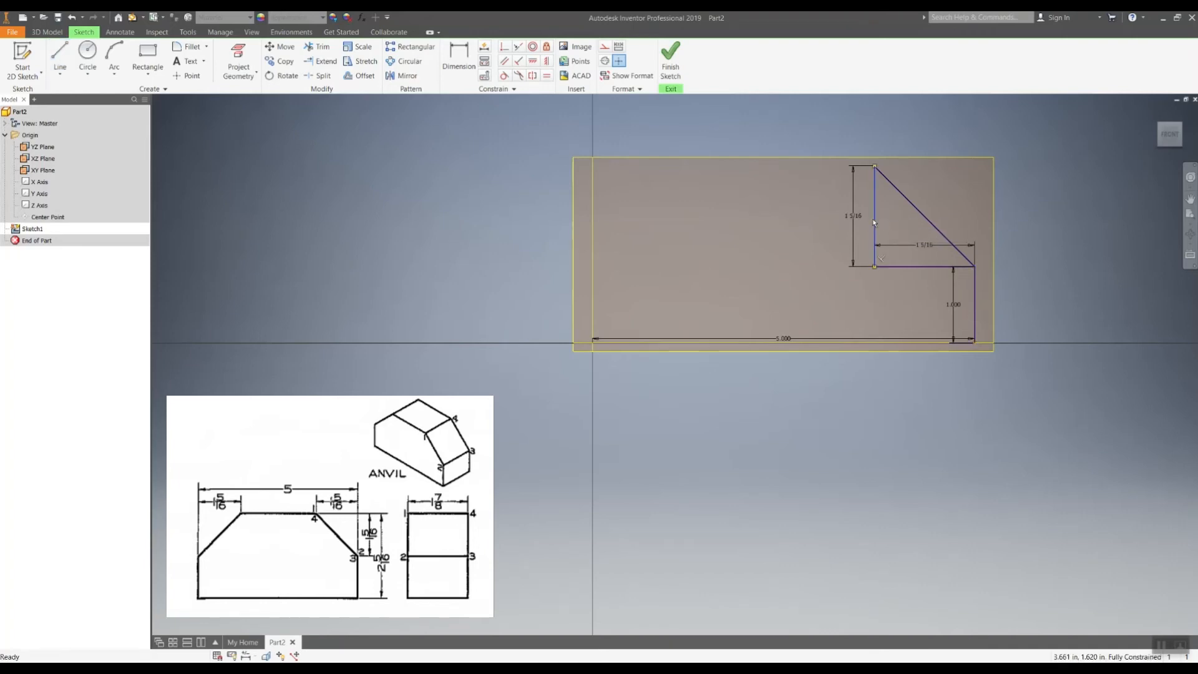
- Delete the vertical and horizontal helper lines beside the slope, keeping the sloping edge
{"action": "left_click", "coordinate": [874, 221]}
{"action": "key", "text": "Delete"}
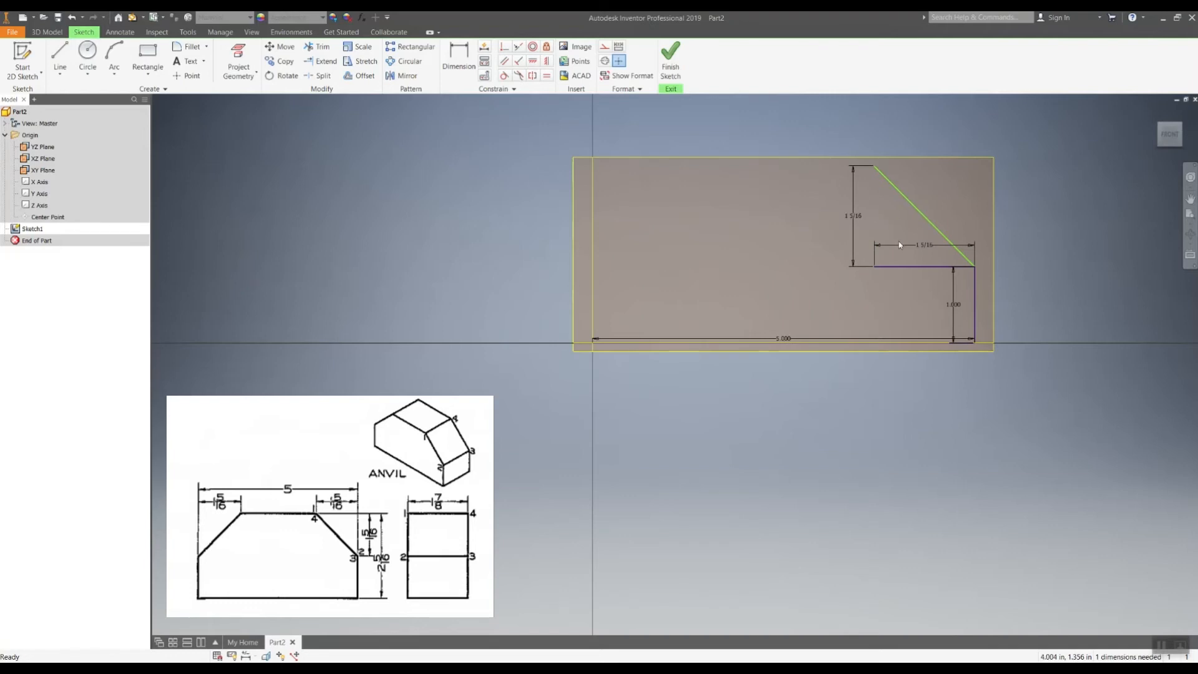
{"action": "right_click", "coordinate": [893, 267]}
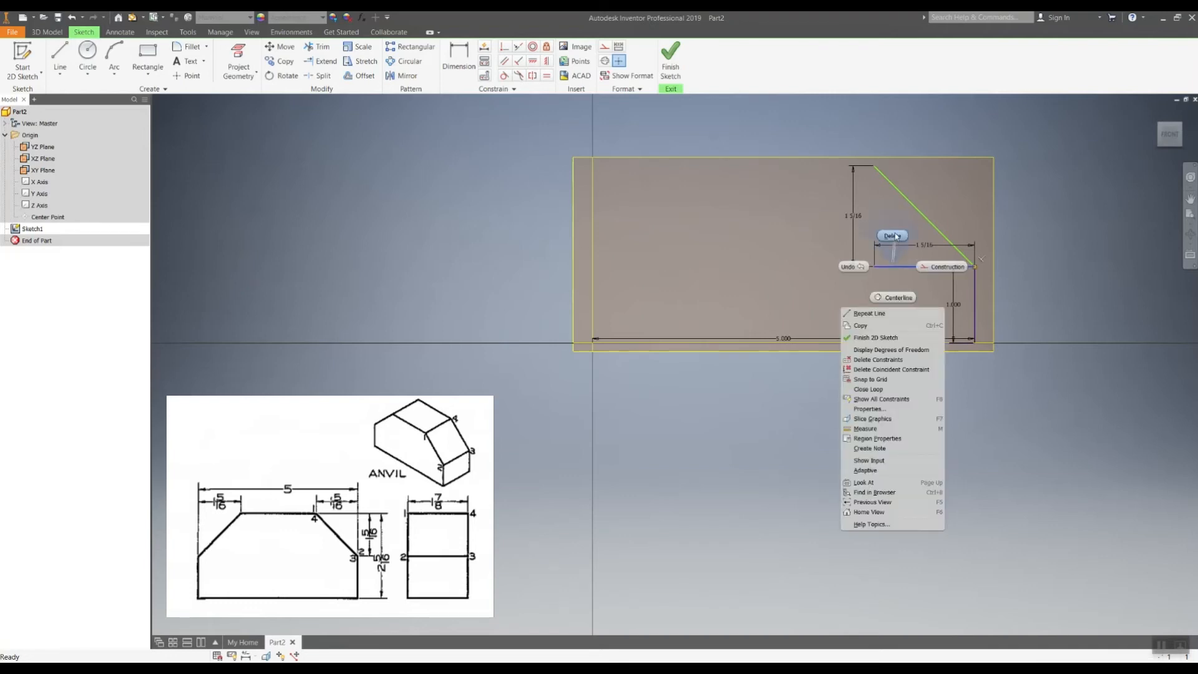
{"action": "left_click", "coordinate": [870, 340]}
- Draw a vertical line from the origin, level with the opposite side's top, and continue it with a 1 5/16-inch horizontal helper line inward
{"action": "left_click", "coordinate": [60, 57]}
{"action": "left_click", "coordinate": [593, 342]}
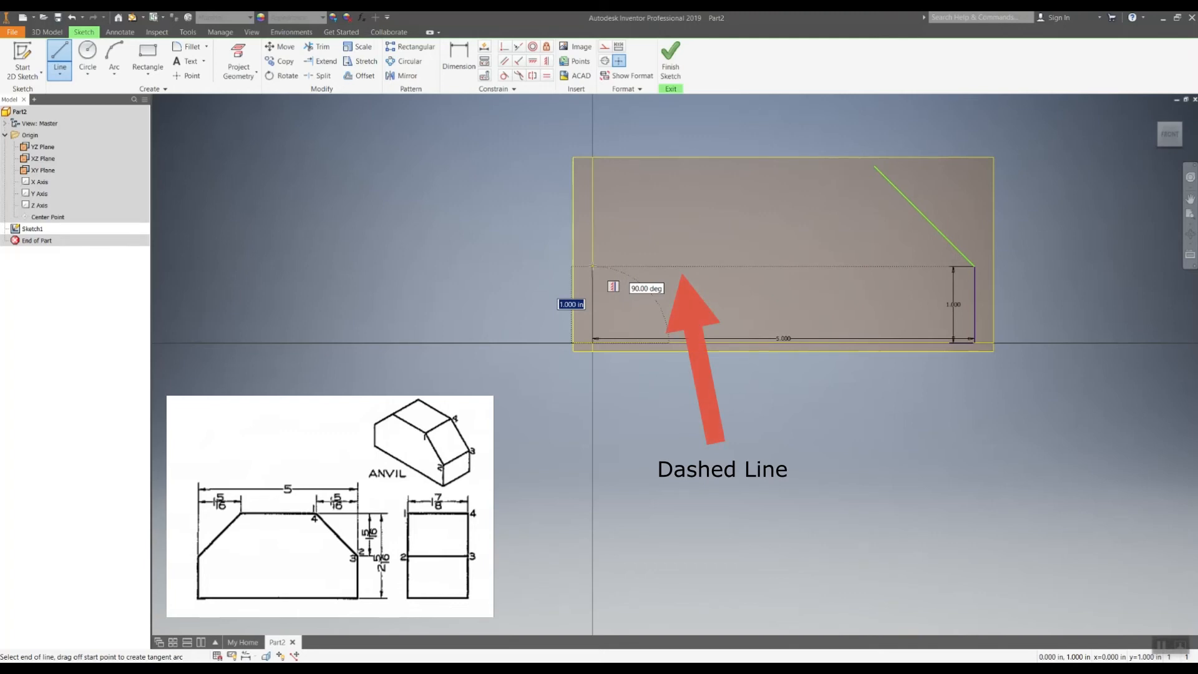
{"action": "left_click", "coordinate": [593, 266]}
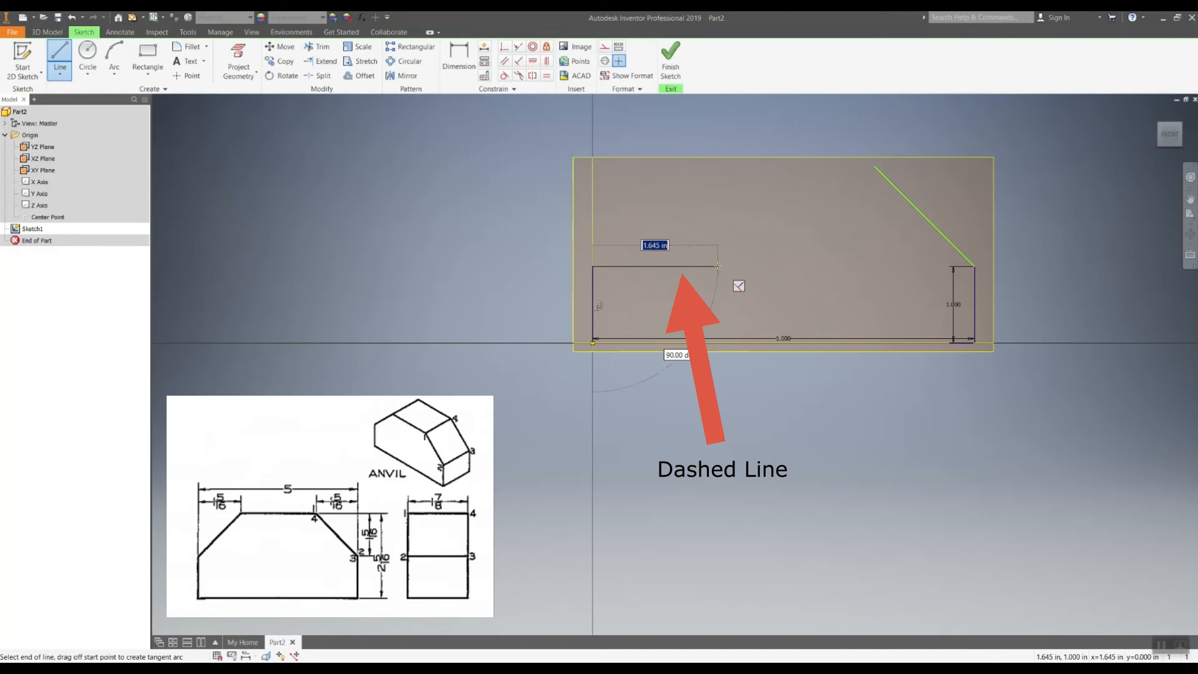
{"action": "type", "text": "1"}
{"action": "type", "text": ".5/16"}
{"action": "key", "text": "BackSpace"}
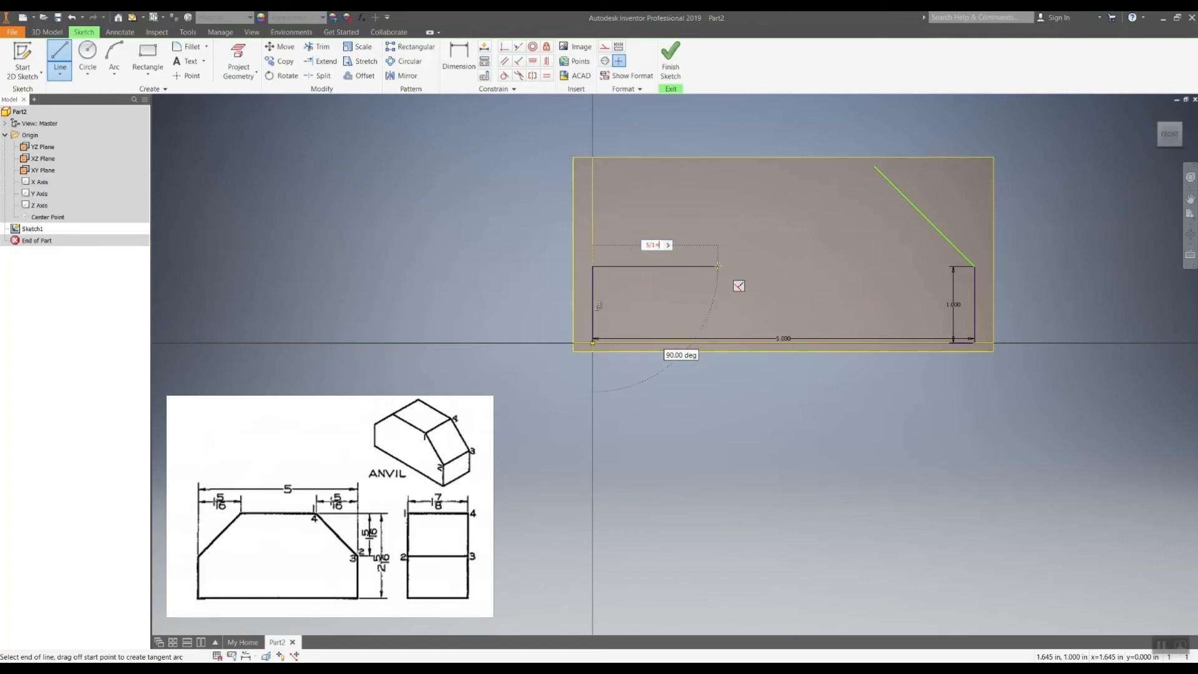
{"action": "type", "text": "6"}
{"action": "key", "text": "Return"}
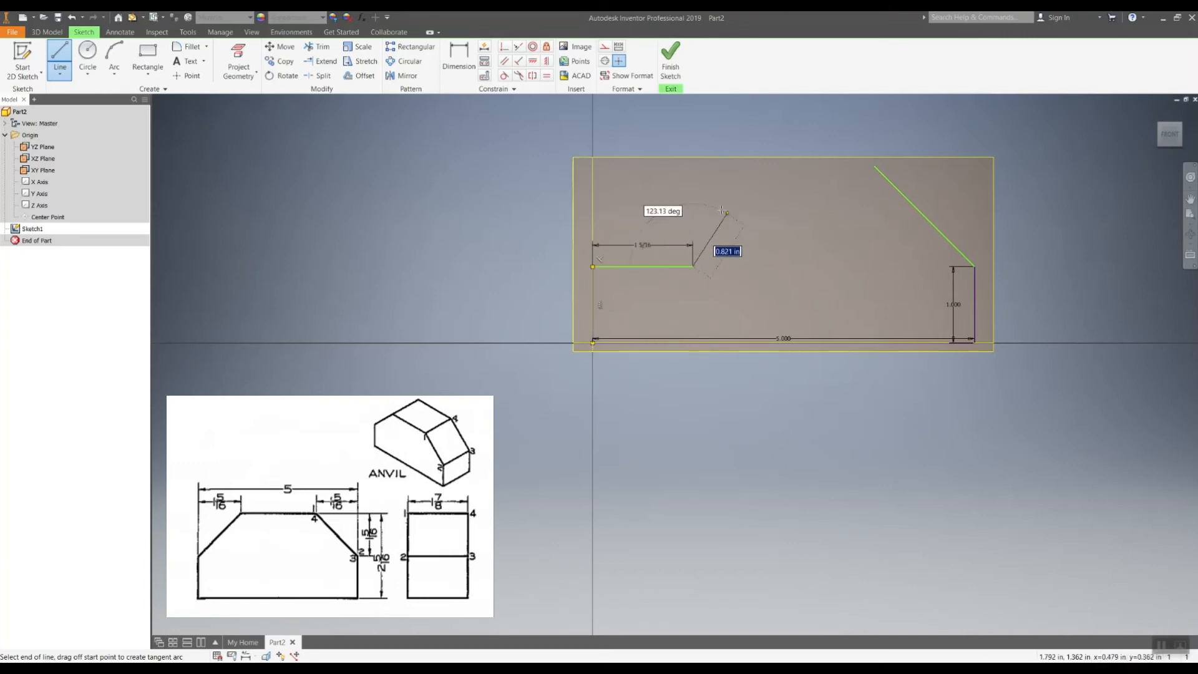
- Continue with a vertical helper line level with the slope's upper end, and a horizontal top edge joining that end
{"action": "left_click", "coordinate": [694, 166]}
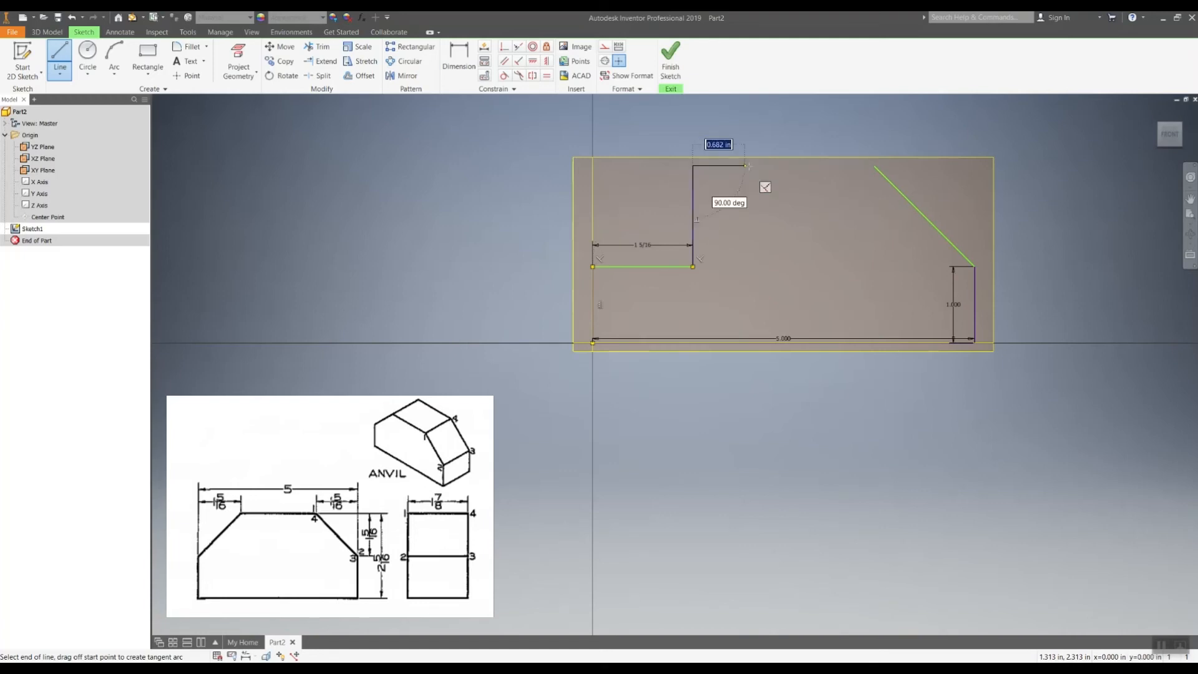
{"action": "left_click", "coordinate": [874, 166]}
{"action": "key", "text": "Escape"}
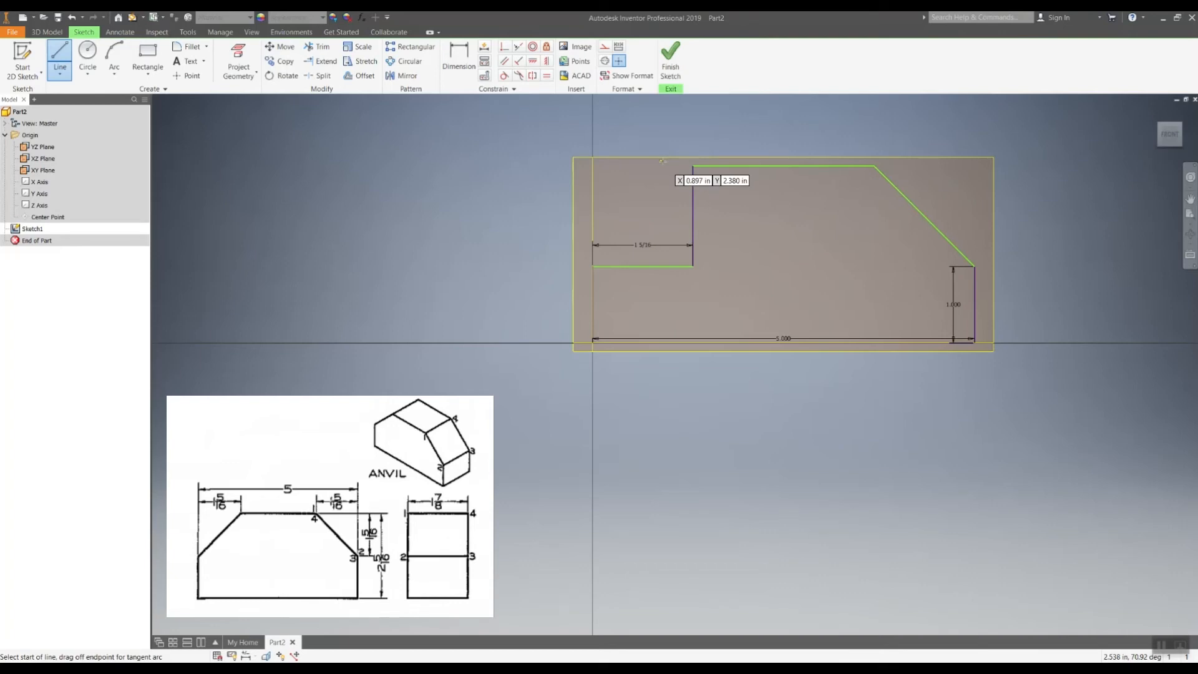
- Draw the second sloping edge from the top edge's open end to the top of the vertical side at the origin
{"action": "left_click", "coordinate": [693, 166]}
{"action": "left_click", "coordinate": [593, 267]}
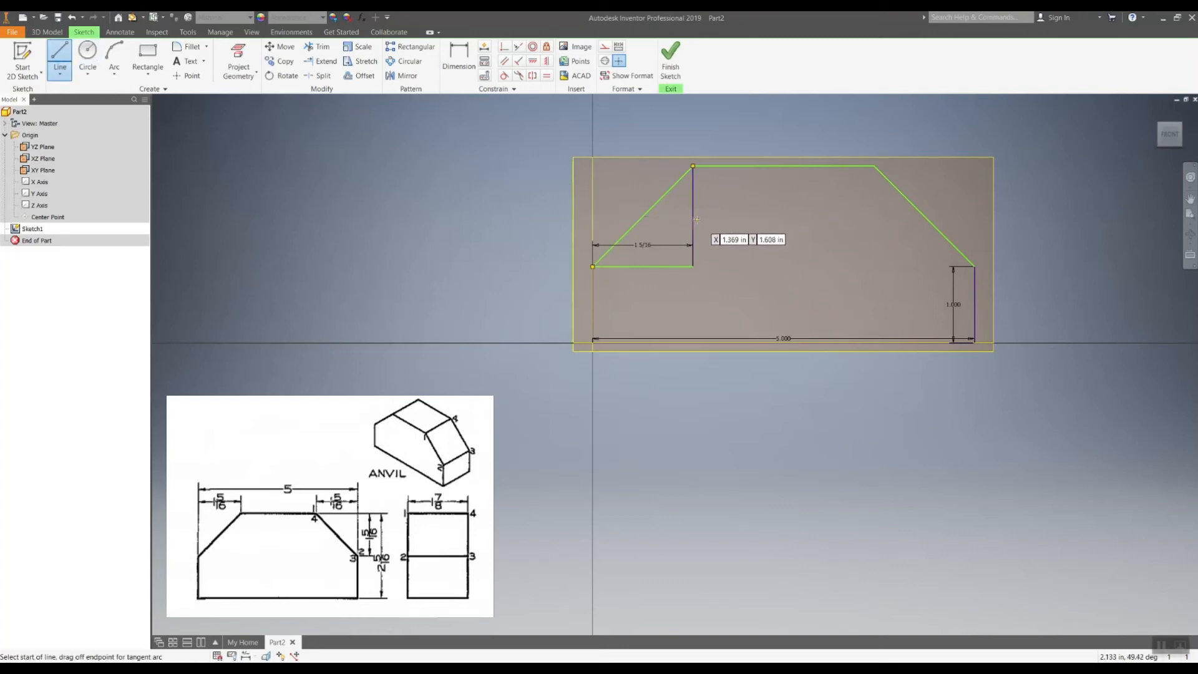
{"action": "key", "text": "Escape"}
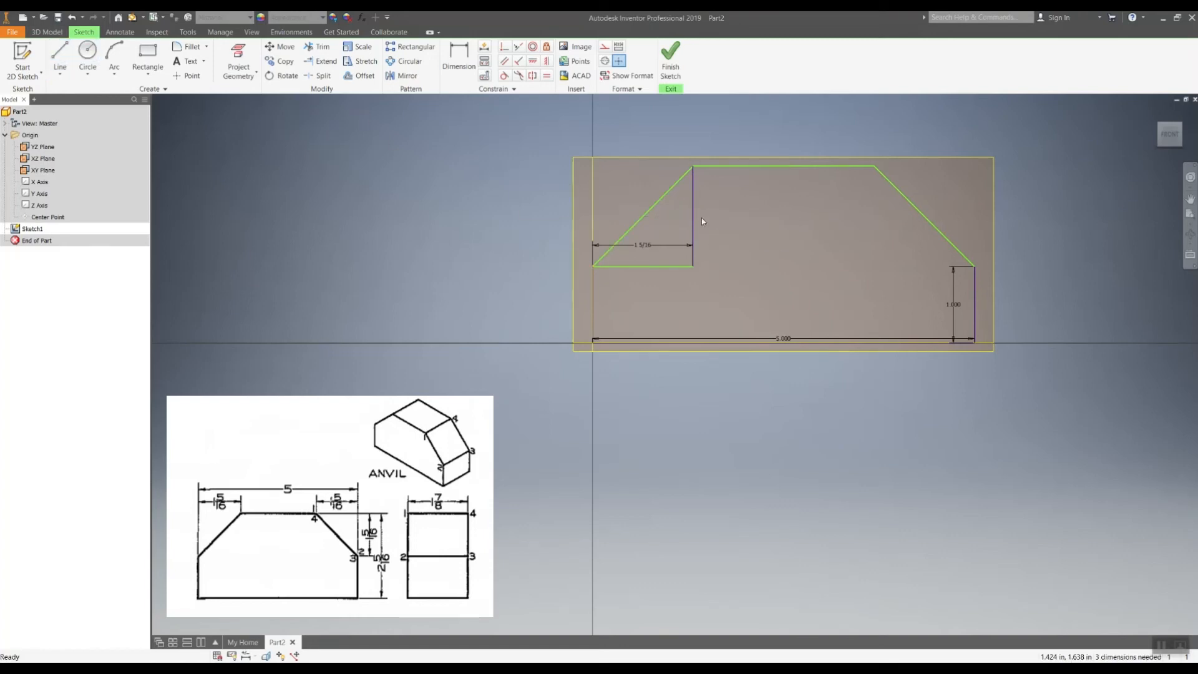
- Delete the vertical and 1 5/16-inch horizontal helper lines under the second slope
{"action": "left_click", "coordinate": [694, 218]}
{"action": "key", "text": "Delete"}
{"action": "right_click", "coordinate": [646, 269]}
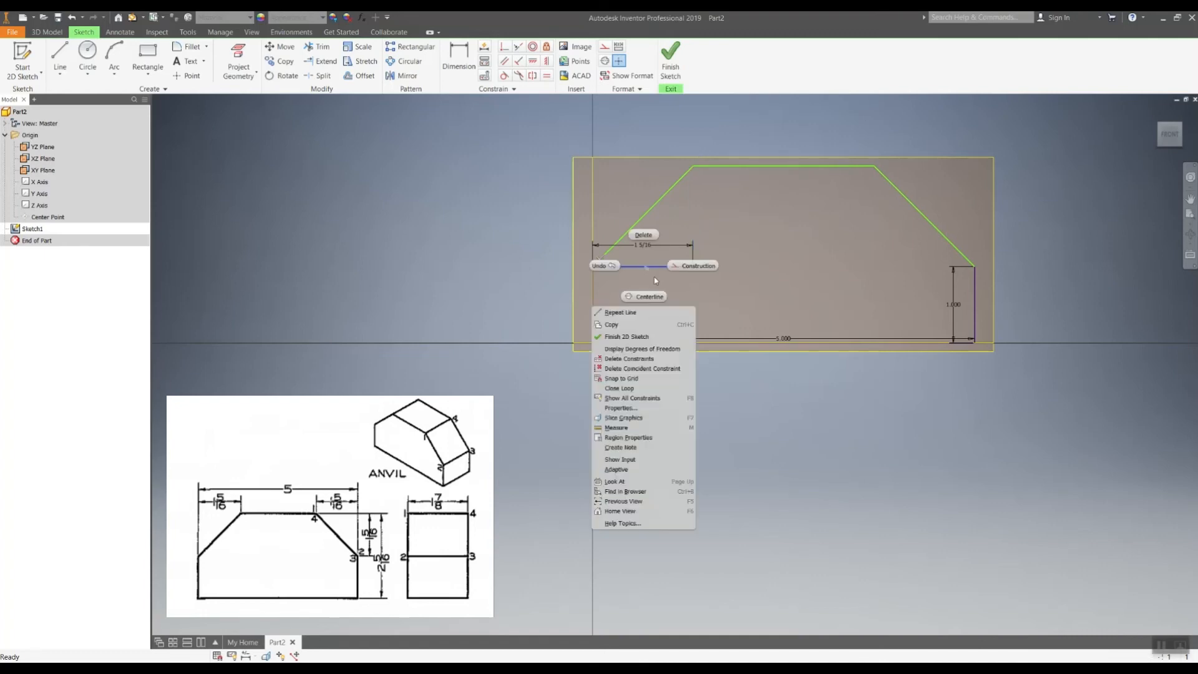
{"action": "left_click", "coordinate": [648, 239]}
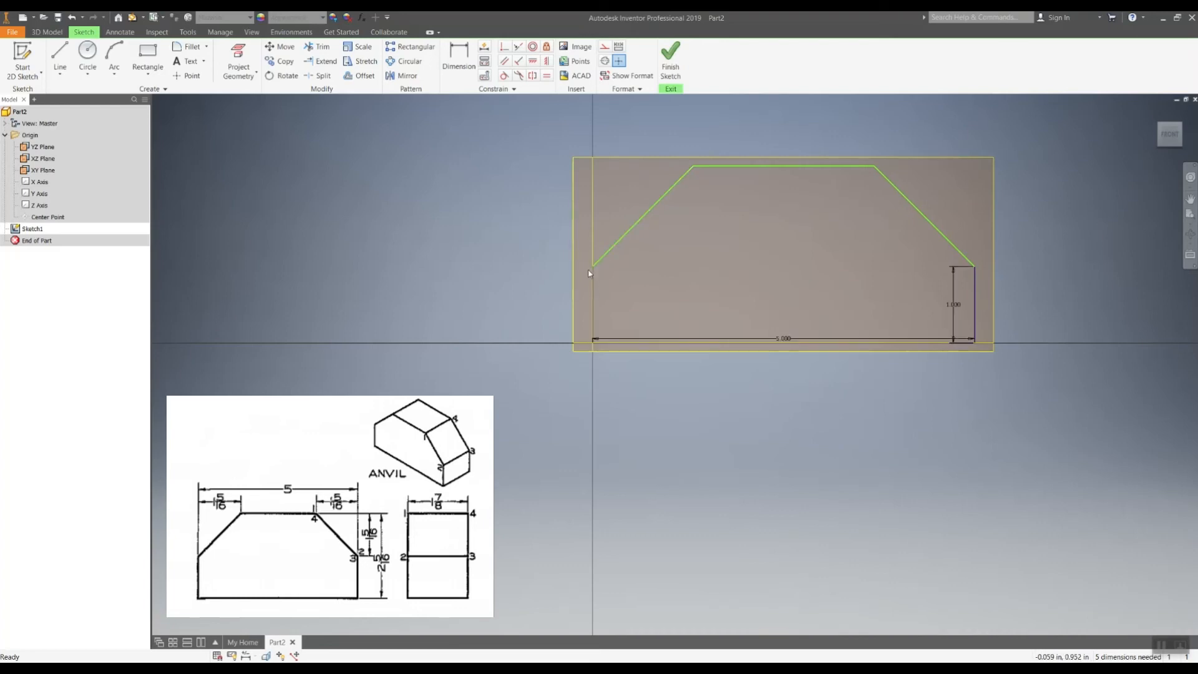
- Finish the sketch and extrude the closed anvil profile by 1.875 in
{"action": "scroll", "coordinate": [637, 281], "scroll_direction": "down", "scroll_amount": 3}
{"action": "scroll", "coordinate": [597, 321], "scroll_direction": "up", "scroll_amount": 3}
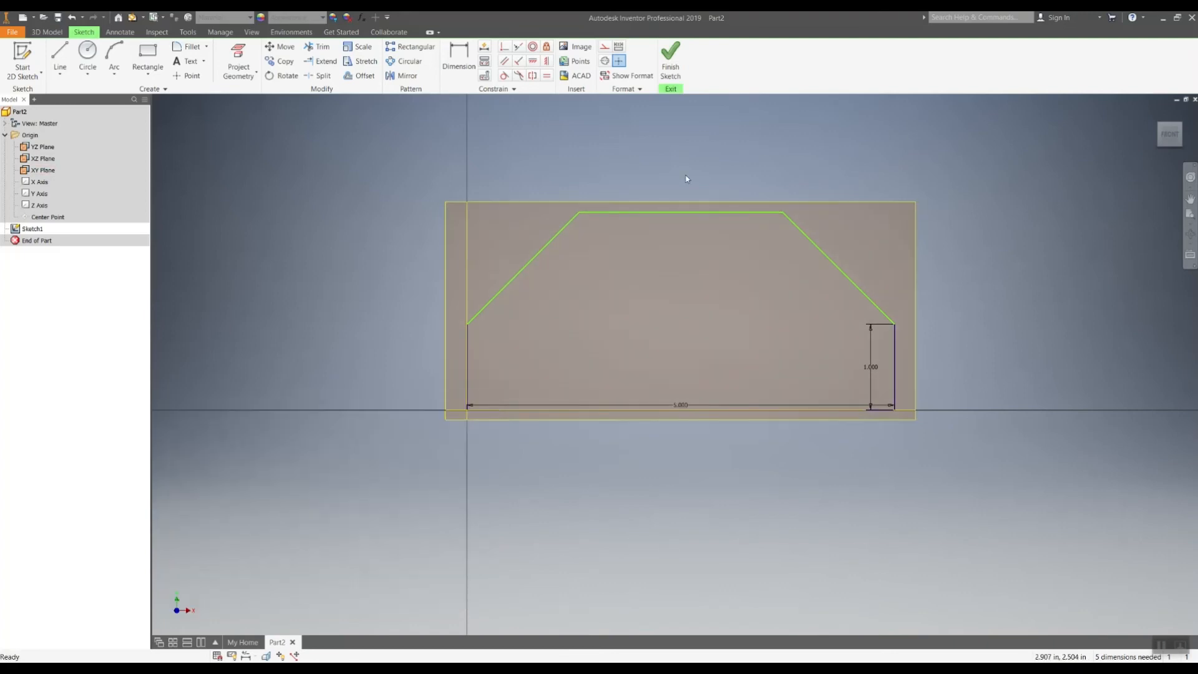
{"action": "left_click", "coordinate": [671, 63]}
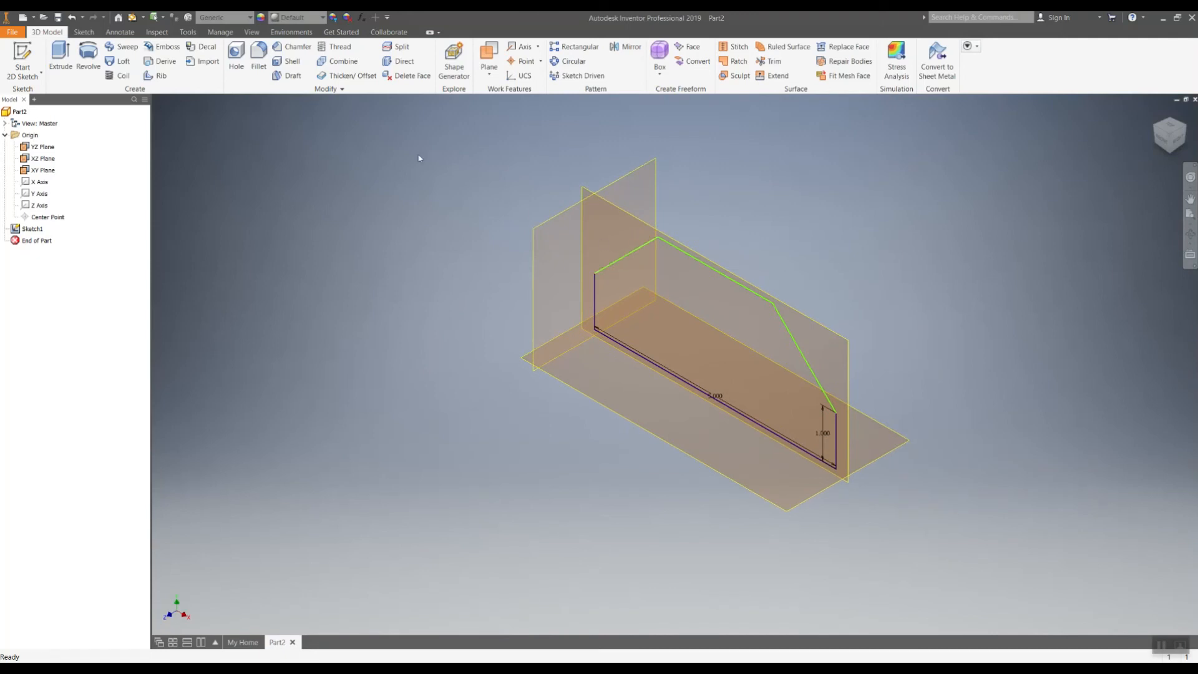
{"action": "left_click", "coordinate": [61, 59]}
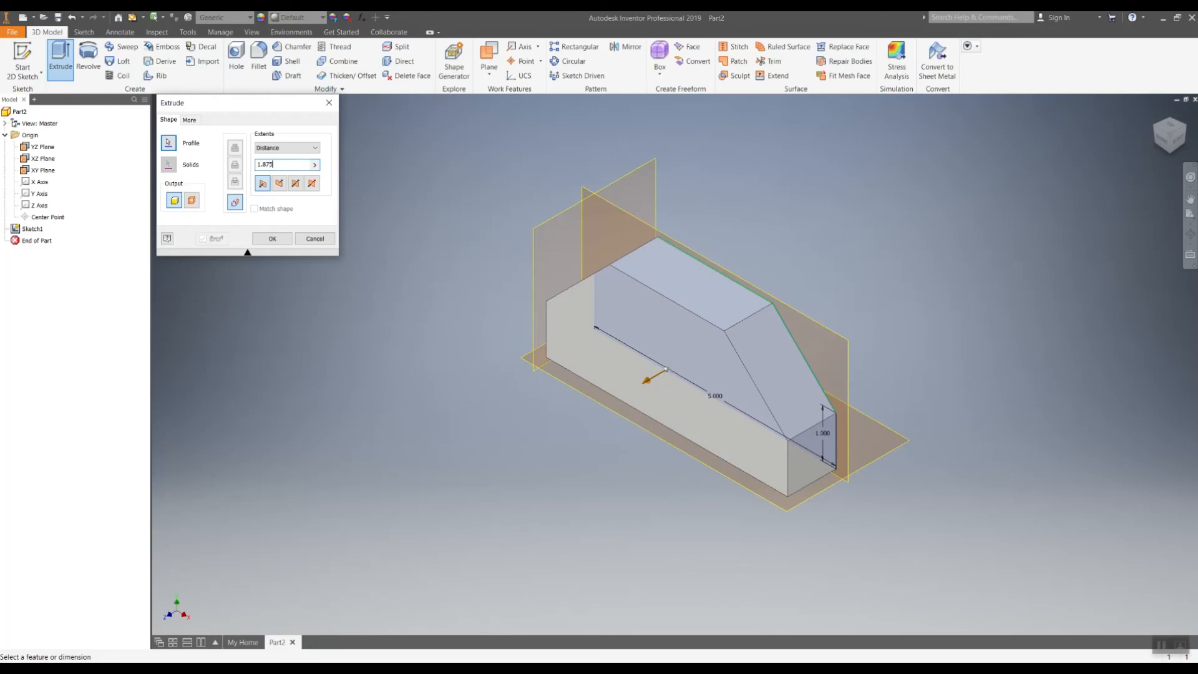
{"action": "left_click", "coordinate": [274, 238]}
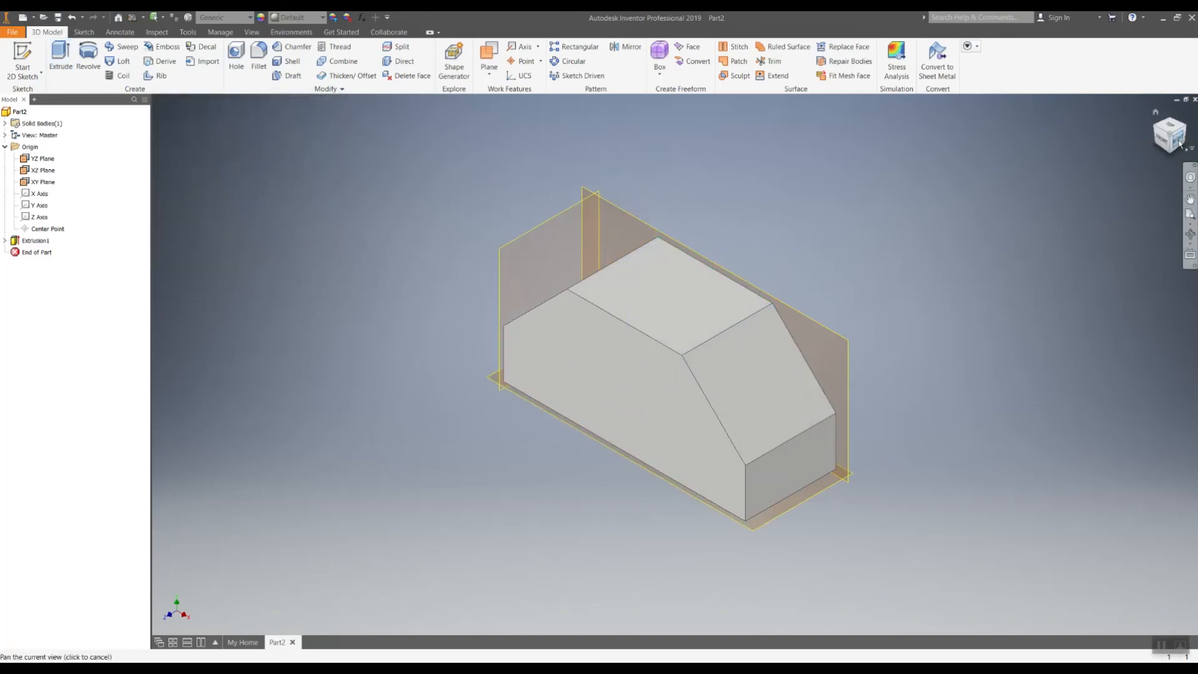
- Examine the extruded anvil from several directions, including the front view
{"action": "left_click_drag", "start_coordinate": [1167, 139], "coordinate": [1179, 138]}
{"action": "mouse_move", "coordinate": [670, 360]}
{"action": "middle_mouse_down", "text": "shift"}
{"action": "mouse_move", "coordinate": [693, 340]}
{"action": "mouse_move", "coordinate": [643, 372]}
{"action": "mouse_move", "coordinate": [627, 399]}
{"action": "mouse_move", "coordinate": [562, 374]}
{"action": "mouse_move", "coordinate": [574, 293]}
{"action": "mouse_move", "coordinate": [661, 312]}
{"action": "mouse_move", "coordinate": [649, 362]}
{"action": "middle_mouse_up", "text": "shift"}
{"action": "left_click_drag", "start_coordinate": [1167, 144], "coordinate": [1164, 141]}
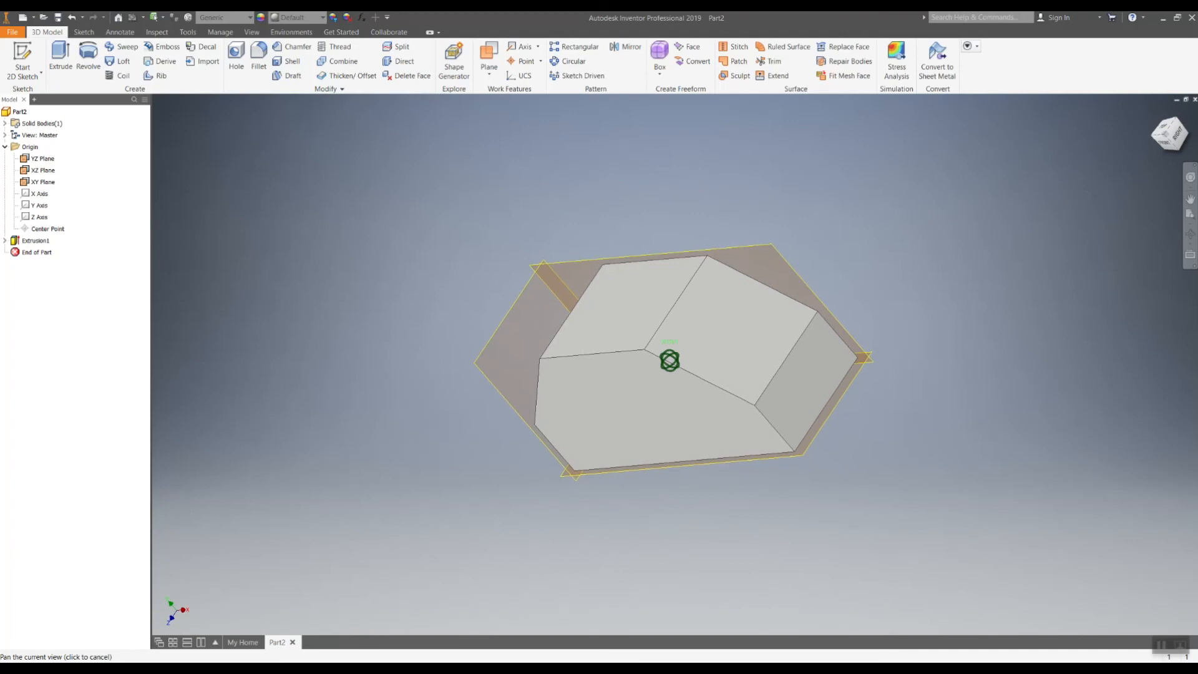
{"action": "left_click", "coordinate": [1167, 137]}
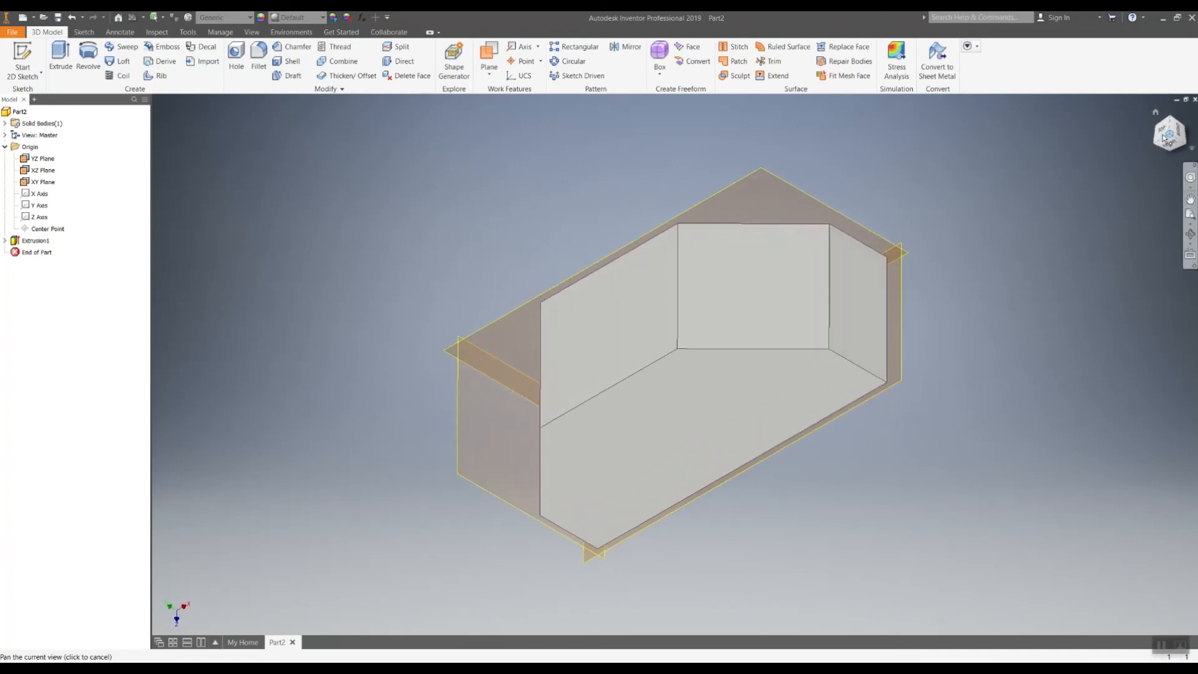
{"action": "left_click", "coordinate": [1171, 144]}
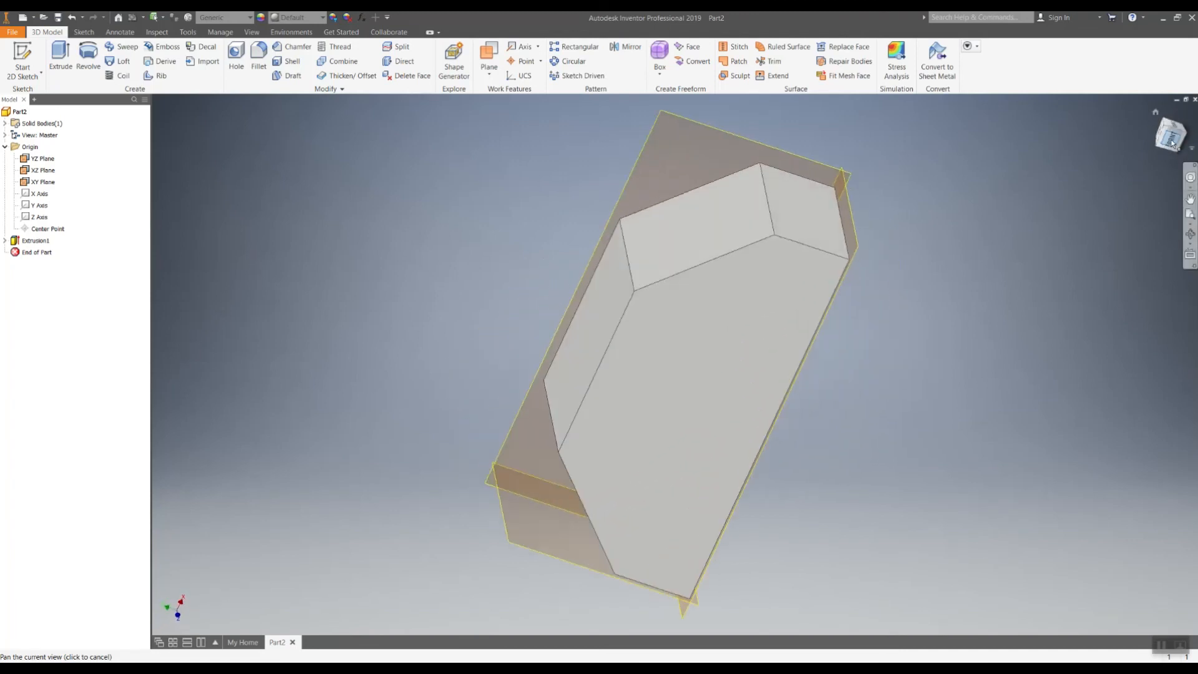
{"action": "left_click", "coordinate": [1193, 122]}
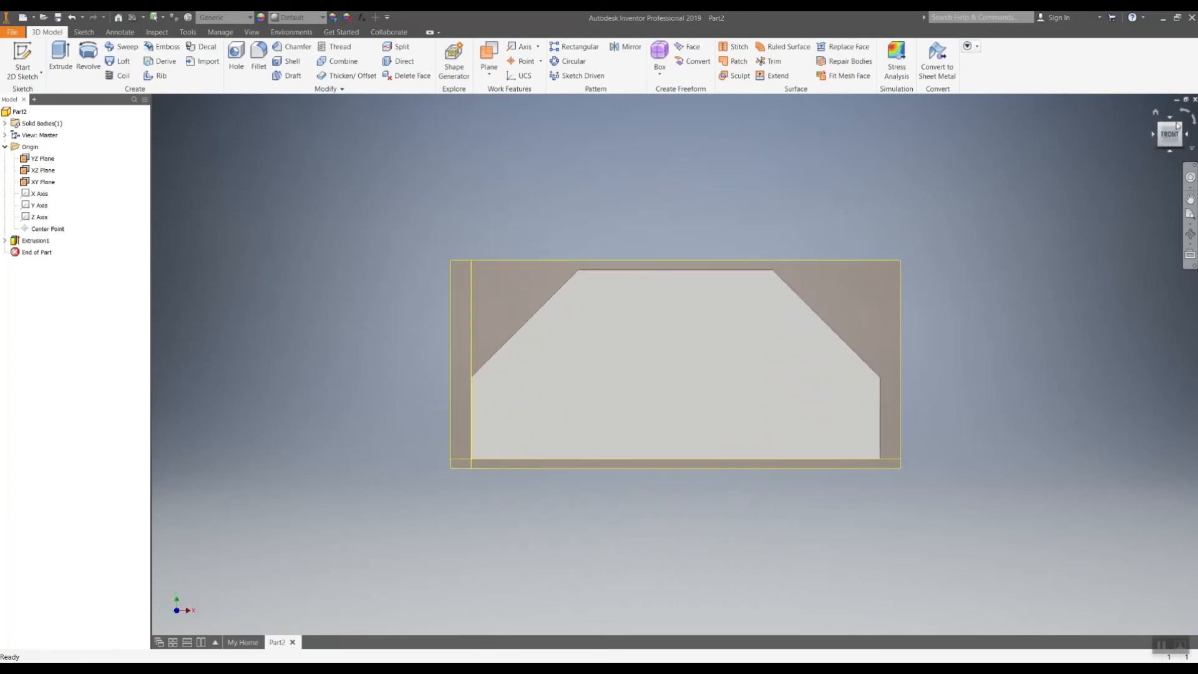
{"action": "left_click_drag", "start_coordinate": [1167, 137], "coordinate": [1155, 157]}
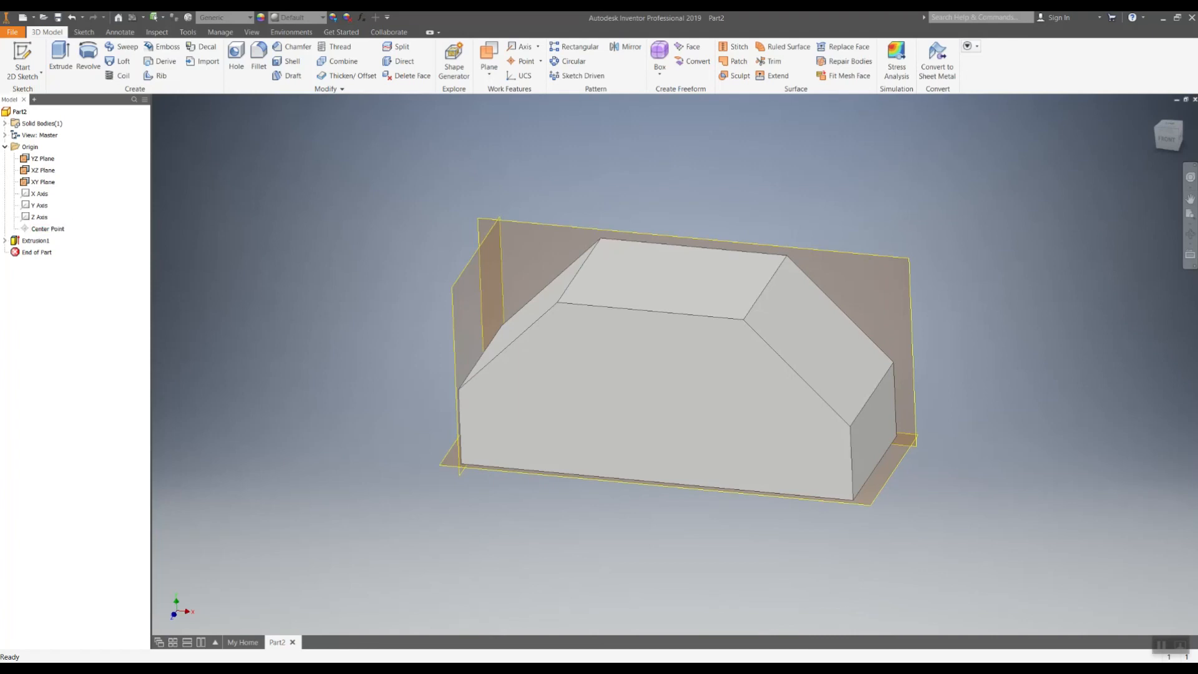
- Reopen the extrusion's profile sketch for editing and exit it without making changes
{"action": "left_click", "coordinate": [6, 241]}
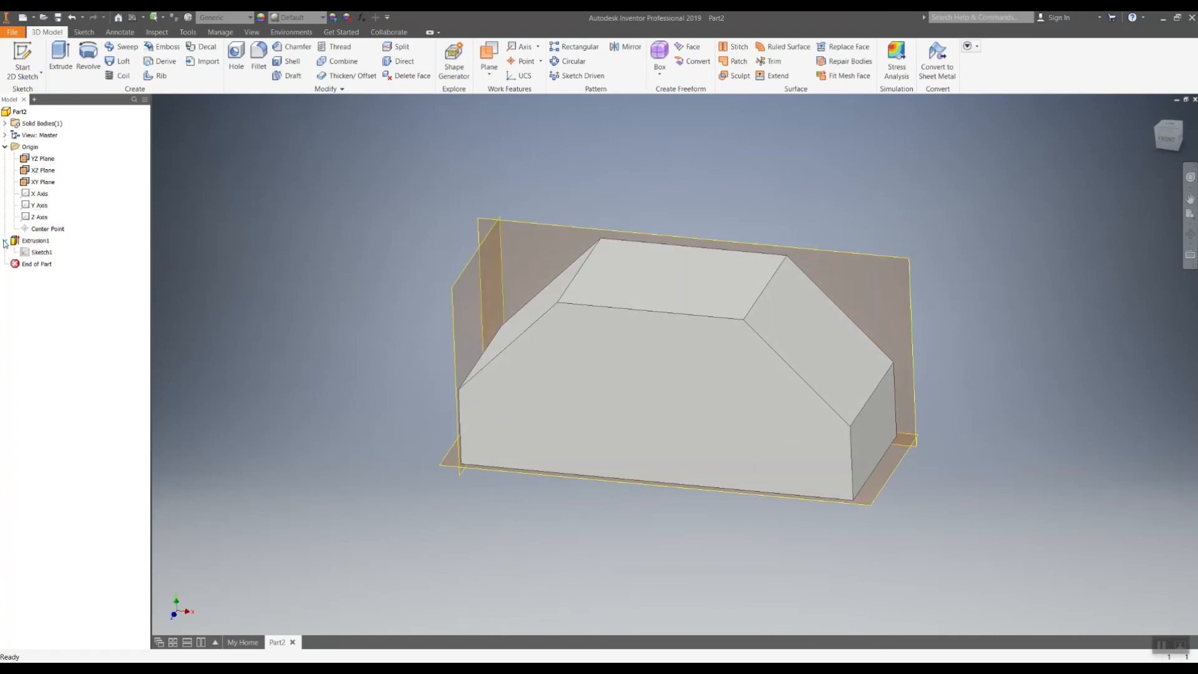
{"action": "right_click", "coordinate": [41, 252]}
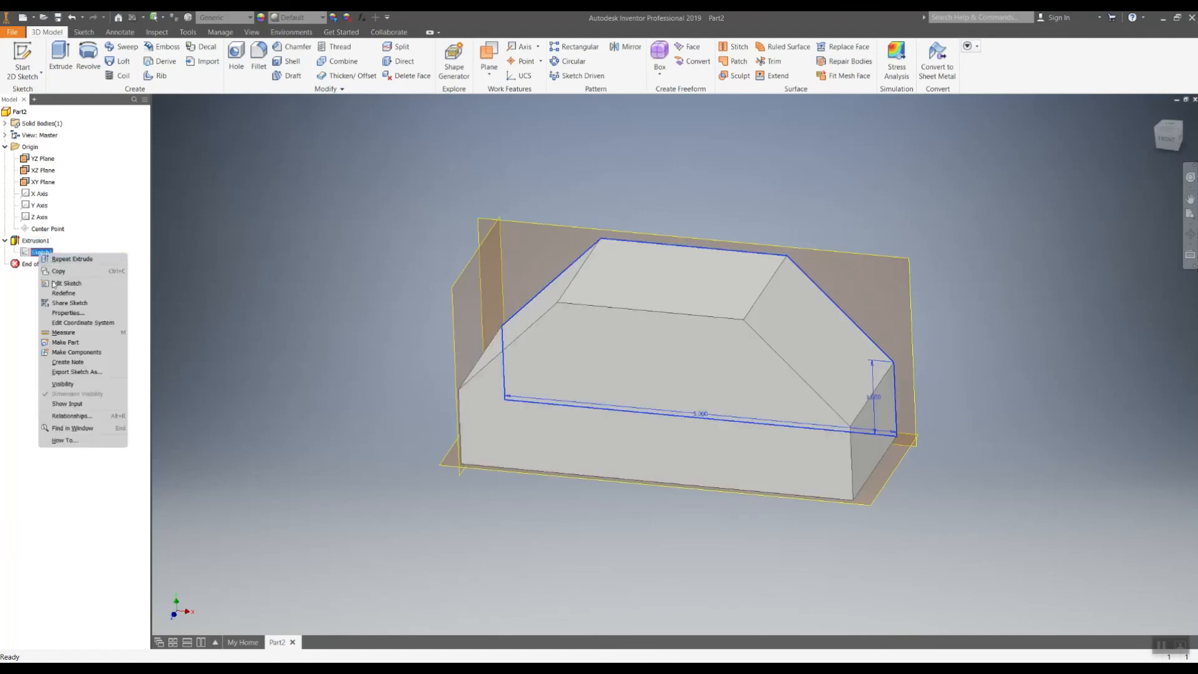
{"action": "left_click", "coordinate": [63, 283]}
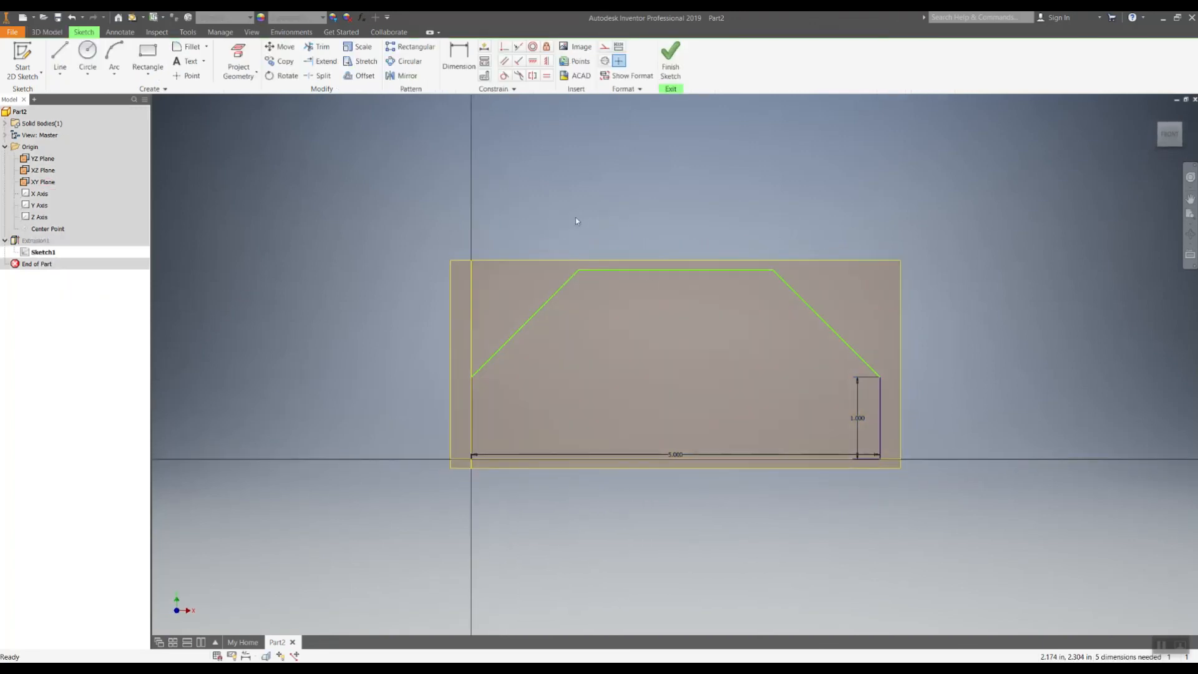
{"action": "left_click", "coordinate": [670, 61]}
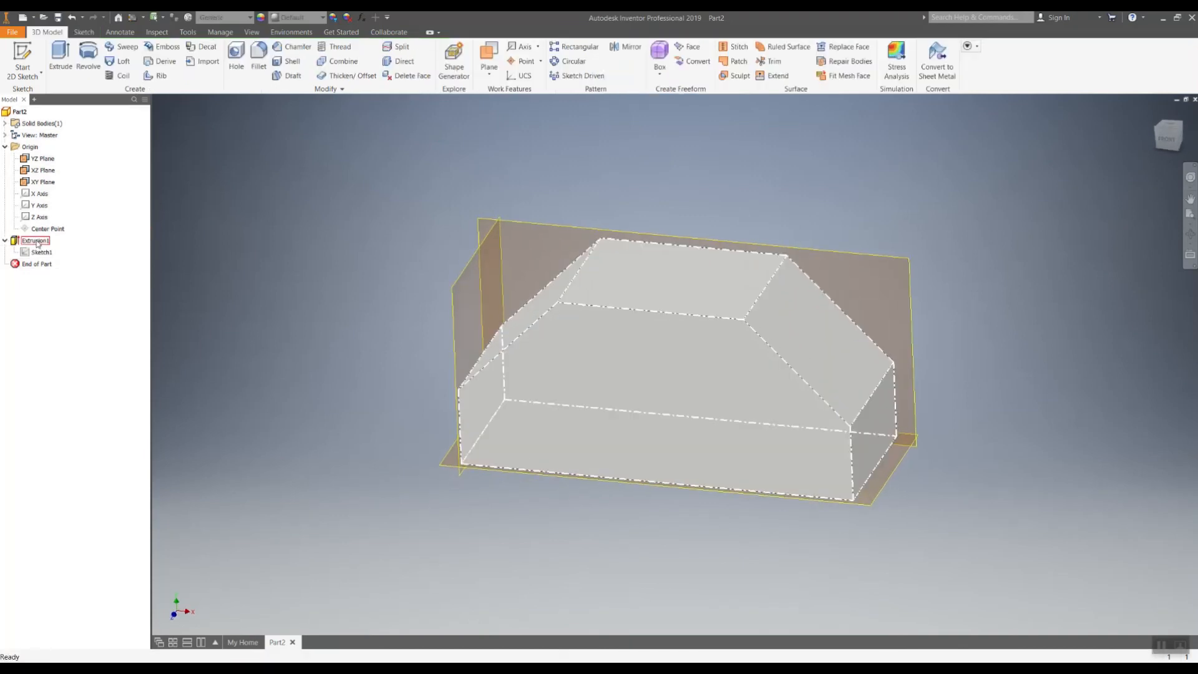
- Open the extrusion feature's settings for review and cancel without editing them
{"action": "right_click", "coordinate": [38, 243]}
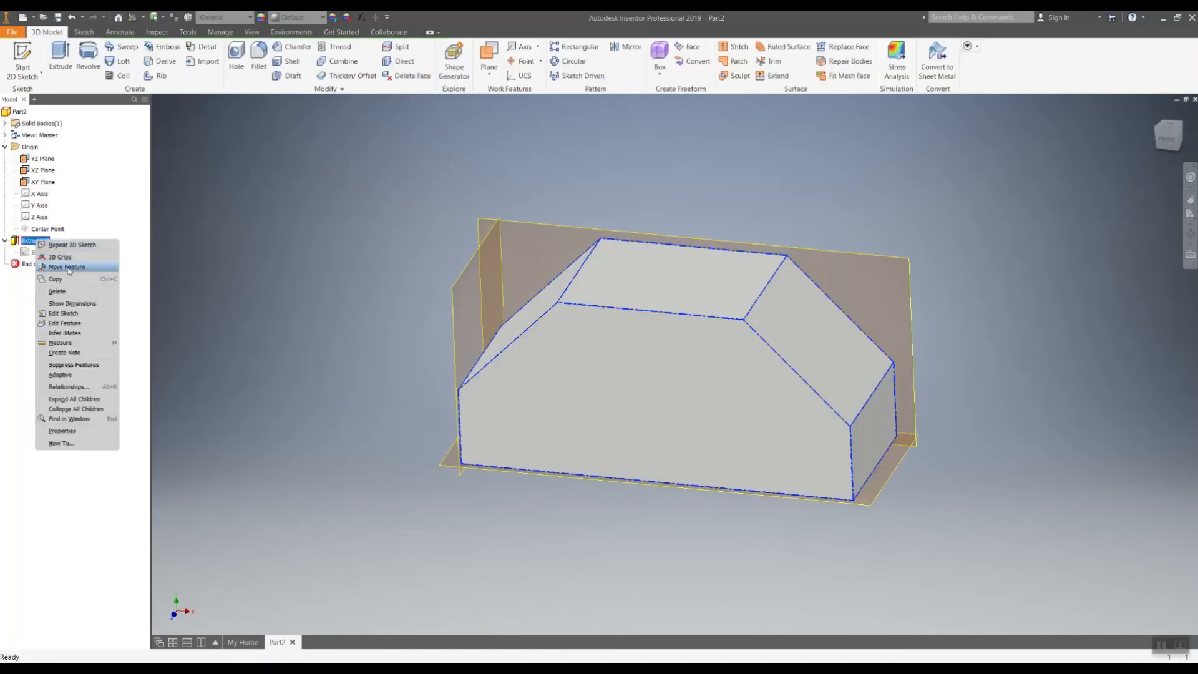
{"action": "left_click", "coordinate": [74, 324]}
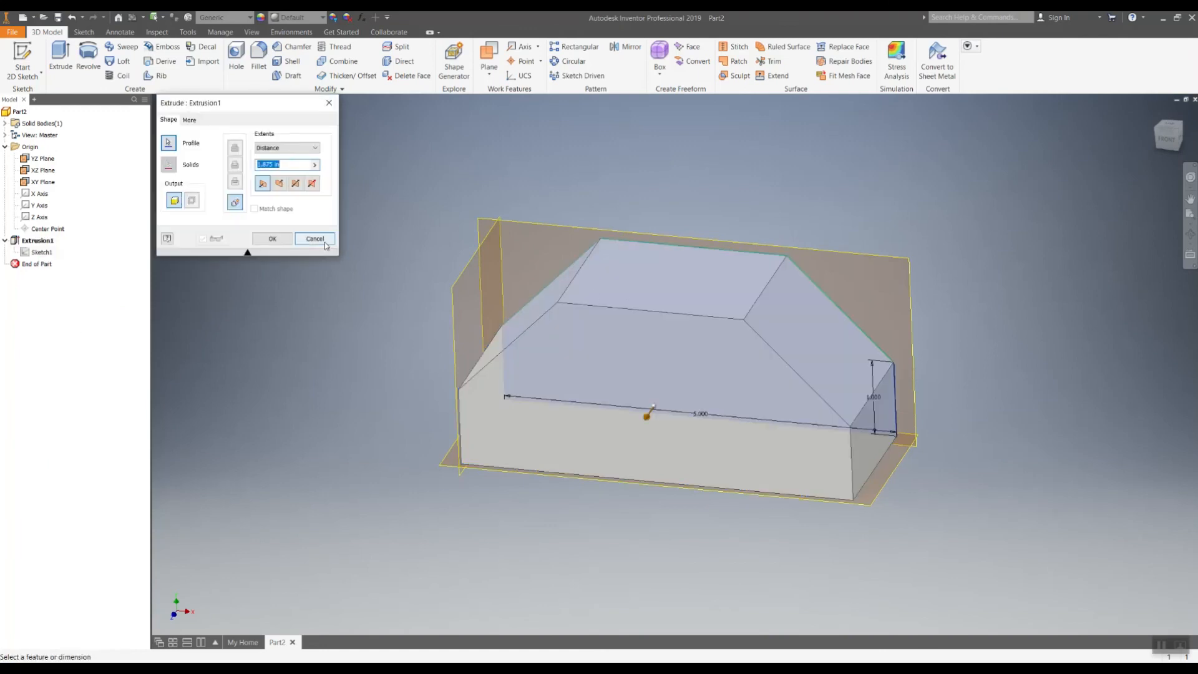
{"action": "left_click", "coordinate": [326, 244]}
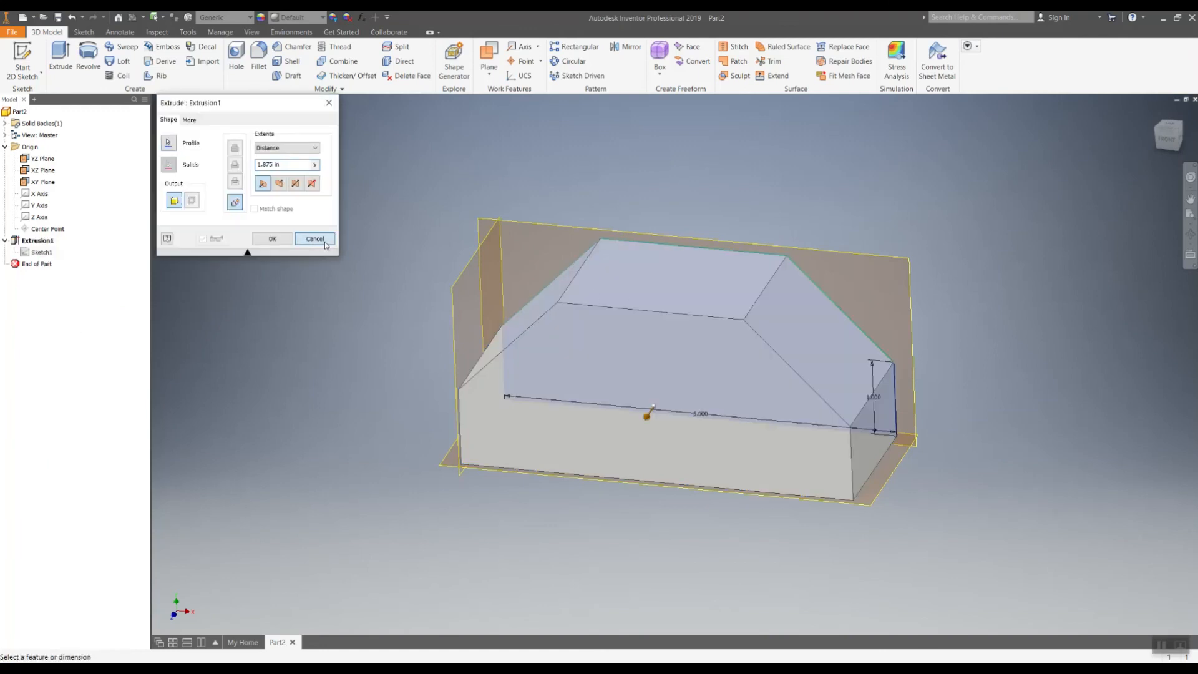
- Turn the model back to an isometric view showing its front, top and right faces
{"action": "left_click", "coordinate": [1166, 139]}
{"action": "left_click_drag", "start_coordinate": [1166, 138], "coordinate": [1149, 154]}
{"action": "left_click", "coordinate": [1167, 132]}
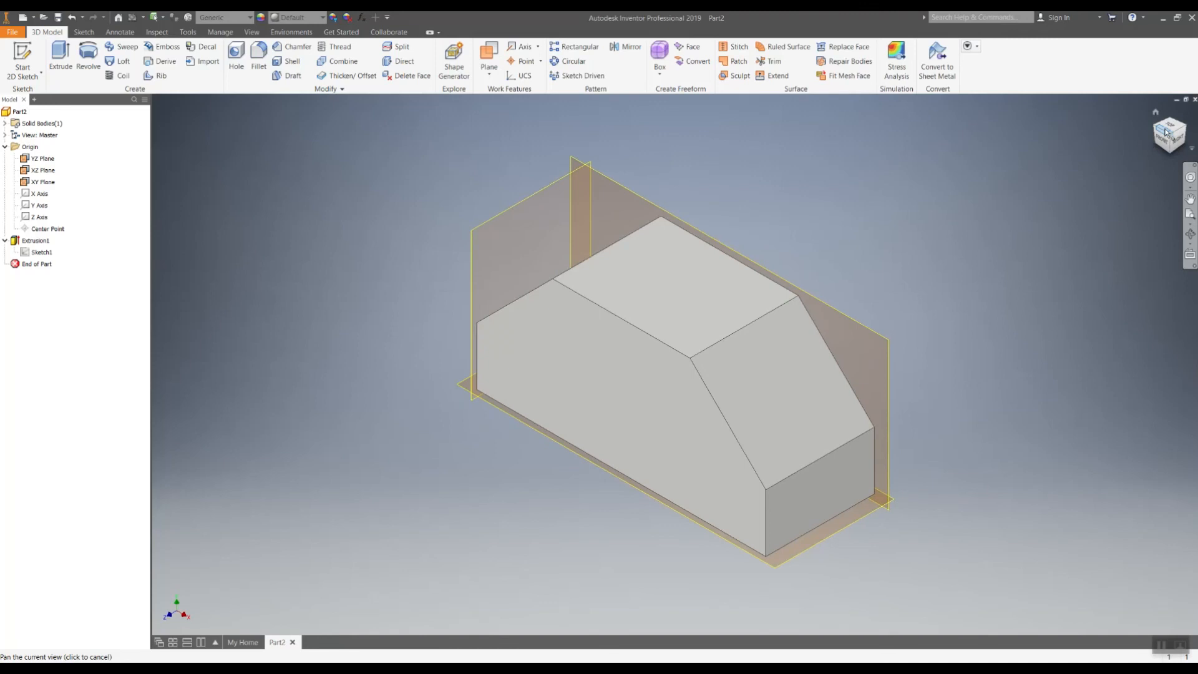